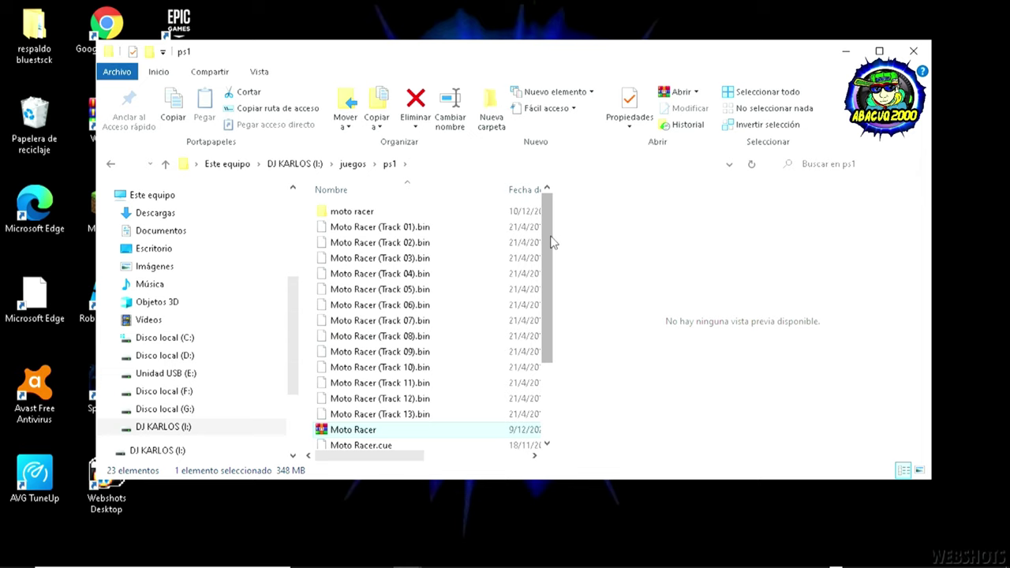
Step: Move the Moto Racer .bin files, Track 01 through Track 13, into the moto racer folder and open that folder
{"action": "left_click", "coordinate": [354, 228]}
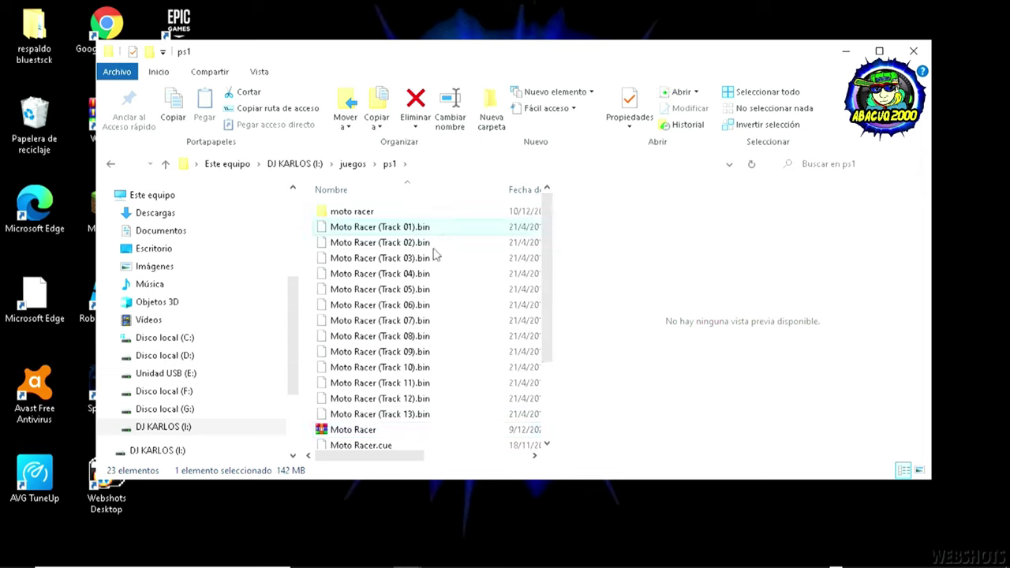
{"action": "left_click_drag", "start_coordinate": [313, 229], "coordinate": [413, 417]}
{"action": "left_click_drag", "start_coordinate": [386, 323], "coordinate": [383, 214]}
{"action": "double_click", "coordinate": [379, 211]}
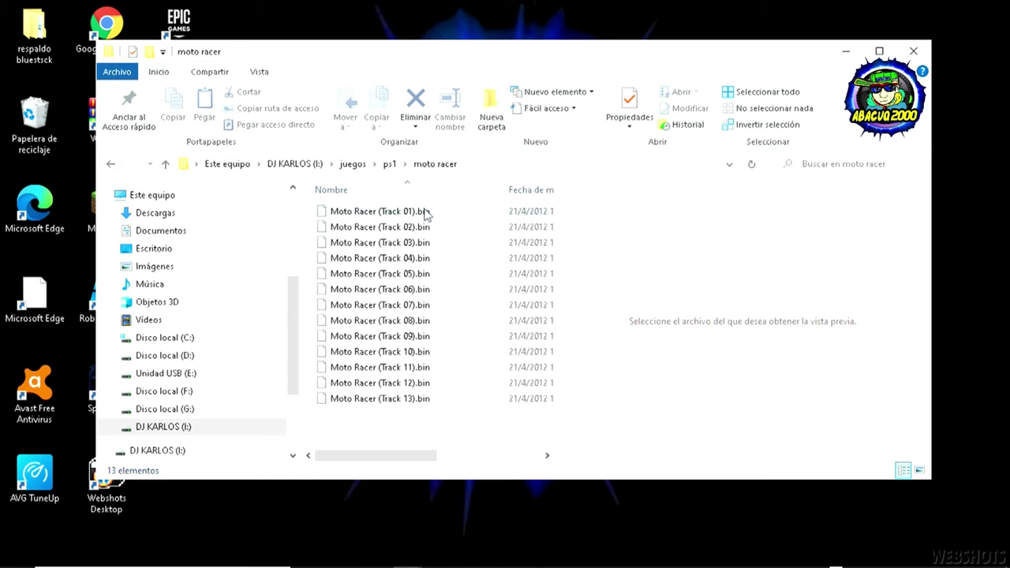
Step: Turn off the folder option that hides extensions for known file types and apply the change
{"action": "left_click", "coordinate": [117, 72]}
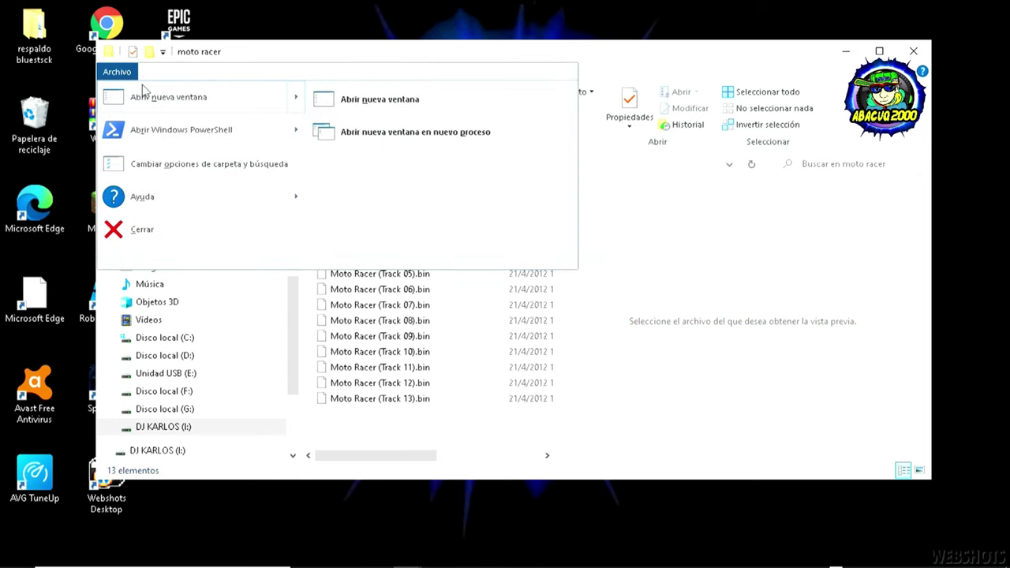
{"action": "left_click", "coordinate": [195, 167]}
{"action": "left_click_drag", "start_coordinate": [273, 208], "coordinate": [291, 149]}
{"action": "left_click", "coordinate": [182, 169]}
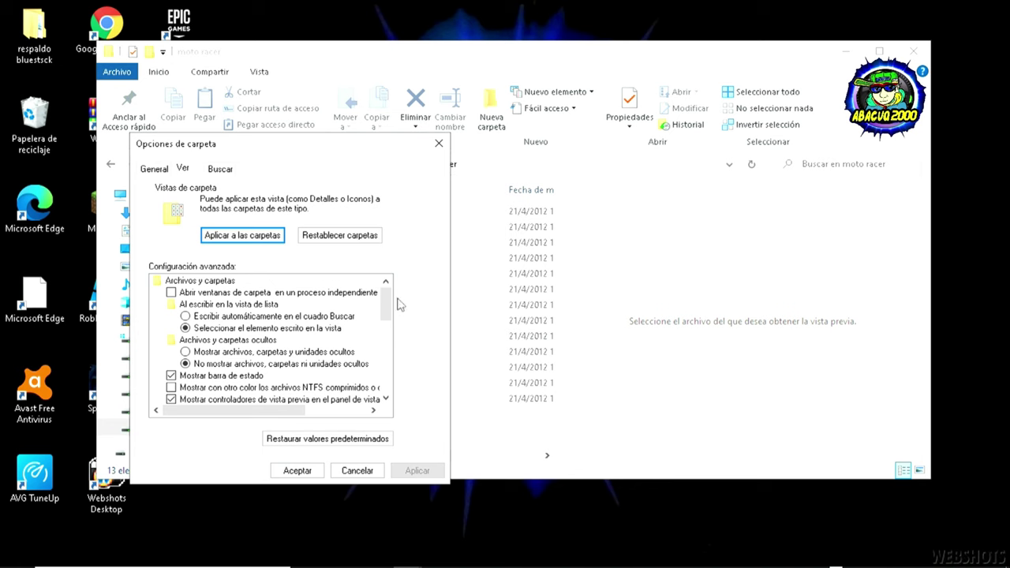
{"action": "left_click_drag", "start_coordinate": [387, 305], "coordinate": [406, 350]}
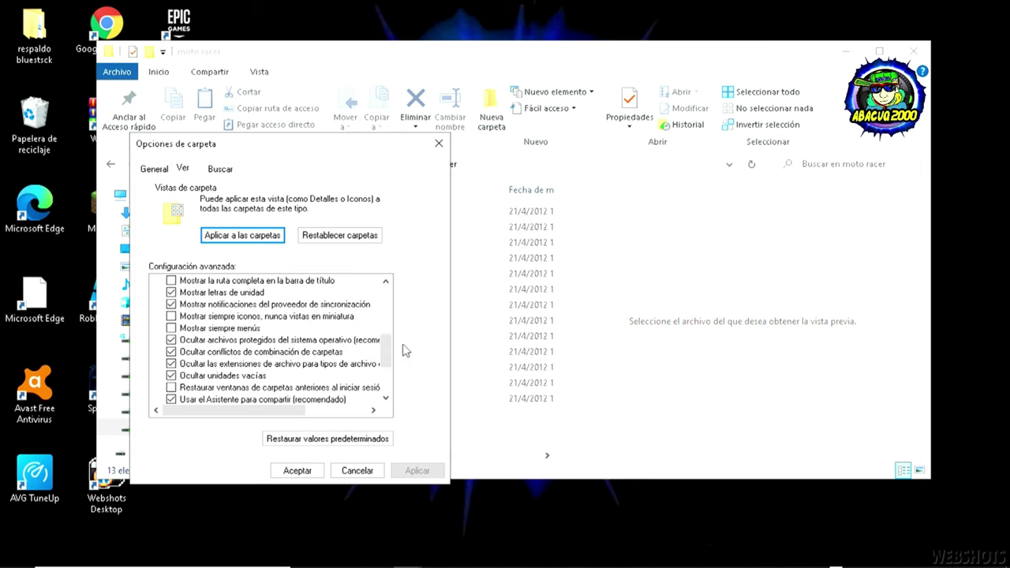
{"action": "left_click", "coordinate": [243, 366]}
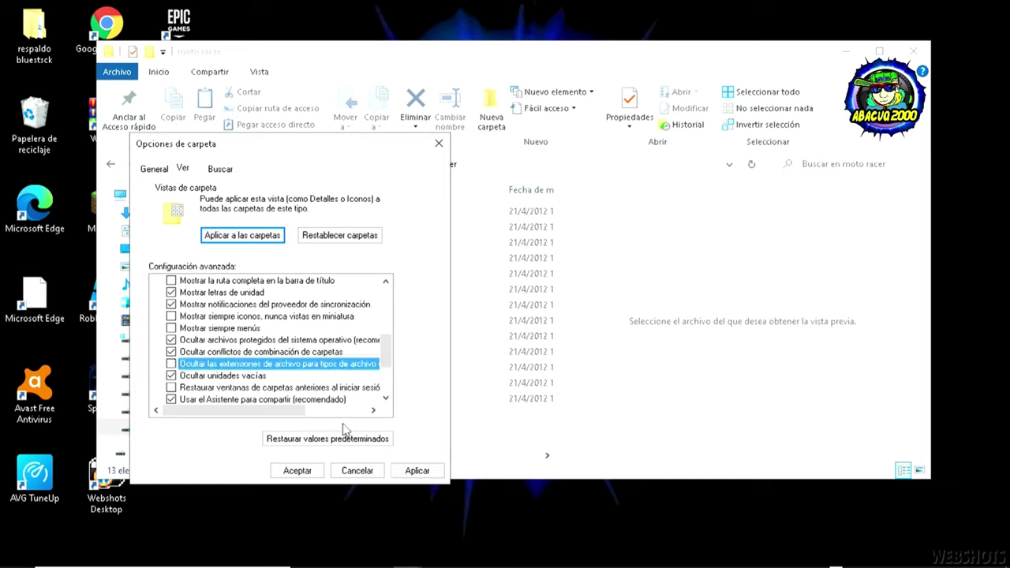
{"action": "left_click", "coordinate": [417, 471]}
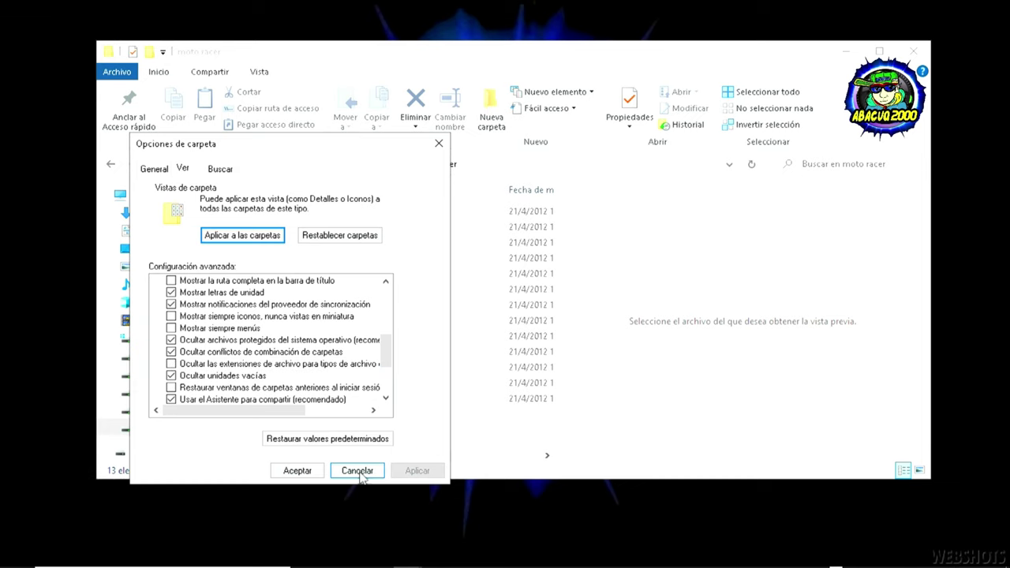
{"action": "left_click", "coordinate": [297, 470]}
Step: Rename Moto Racer (Track 01).bin to Moto Racer (Track 01).img, accepting the extension change
{"action": "left_click", "coordinate": [426, 213]}
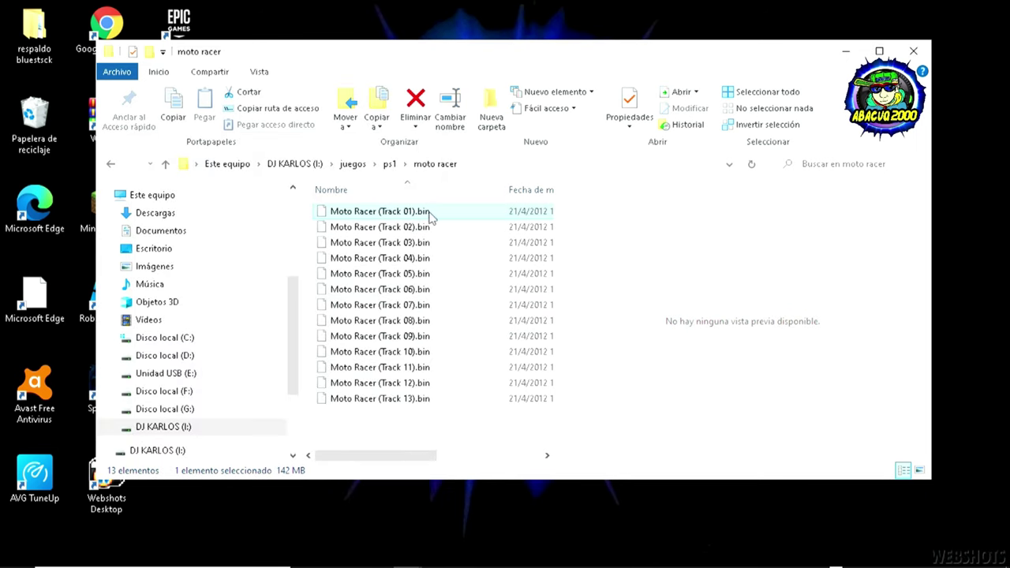
{"action": "left_click", "coordinate": [433, 211]}
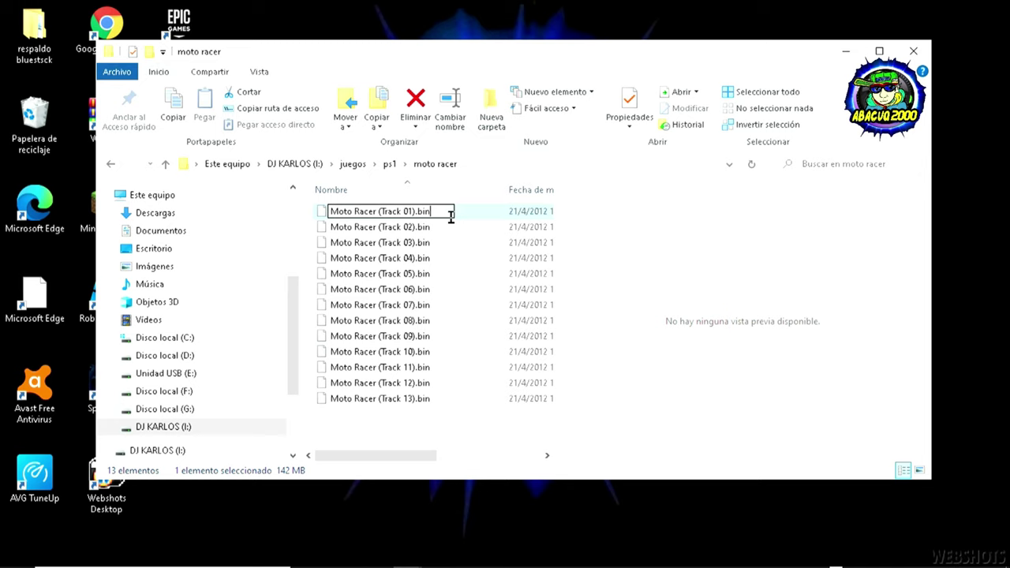
{"action": "key", "text": "BackSpace"}
{"action": "key", "text": "BackSpace"}
{"action": "key", "text": "BackSpace"}
{"action": "type", "text": "im"}
{"action": "key", "text": "Return"}
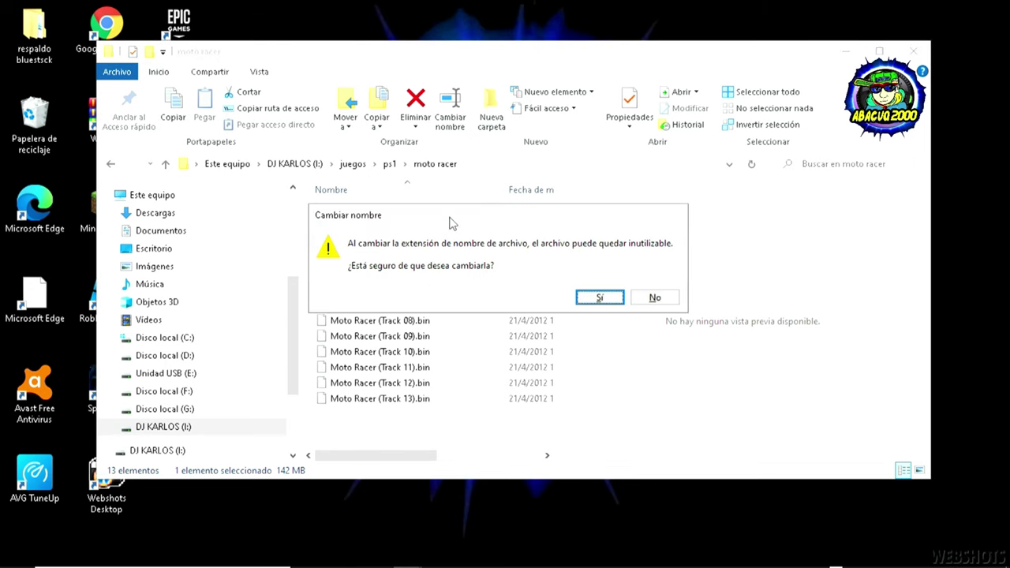
{"action": "left_click", "coordinate": [614, 297]}
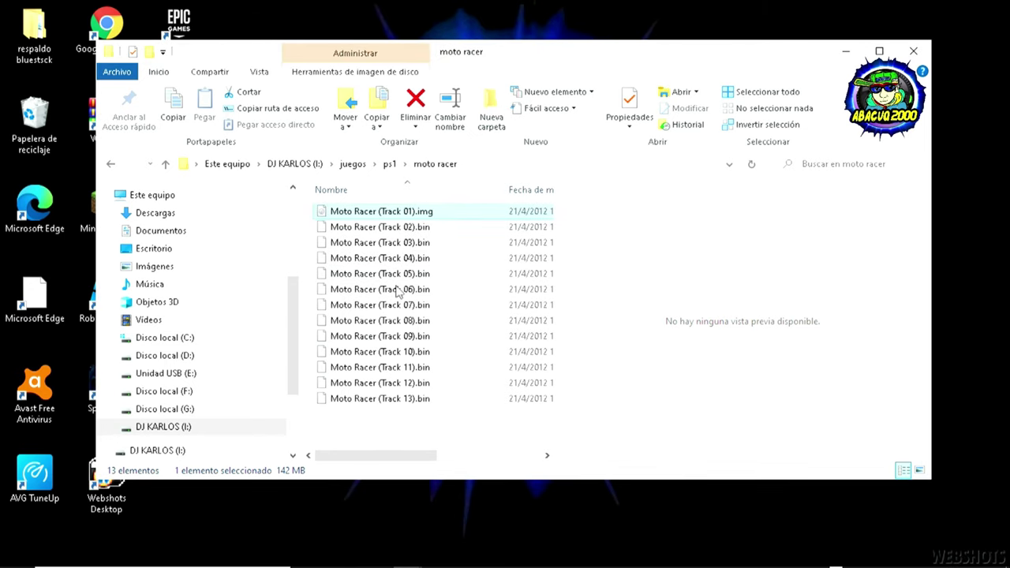
Step: Rename Moto Racer (Track 02).bin to Moto Racer (Track 02).img, accepting the extension change
{"action": "left_click", "coordinate": [431, 229]}
{"action": "left_click", "coordinate": [434, 228]}
{"action": "left_click", "coordinate": [440, 226]}
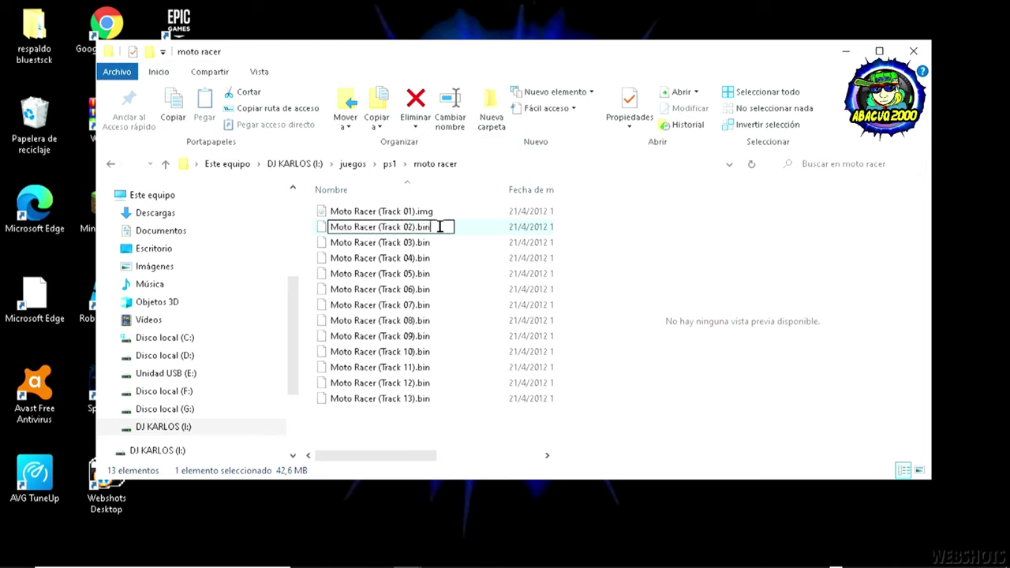
{"action": "key", "text": "BackSpace"}
{"action": "type", "text": "img"}
{"action": "key", "text": "Return"}
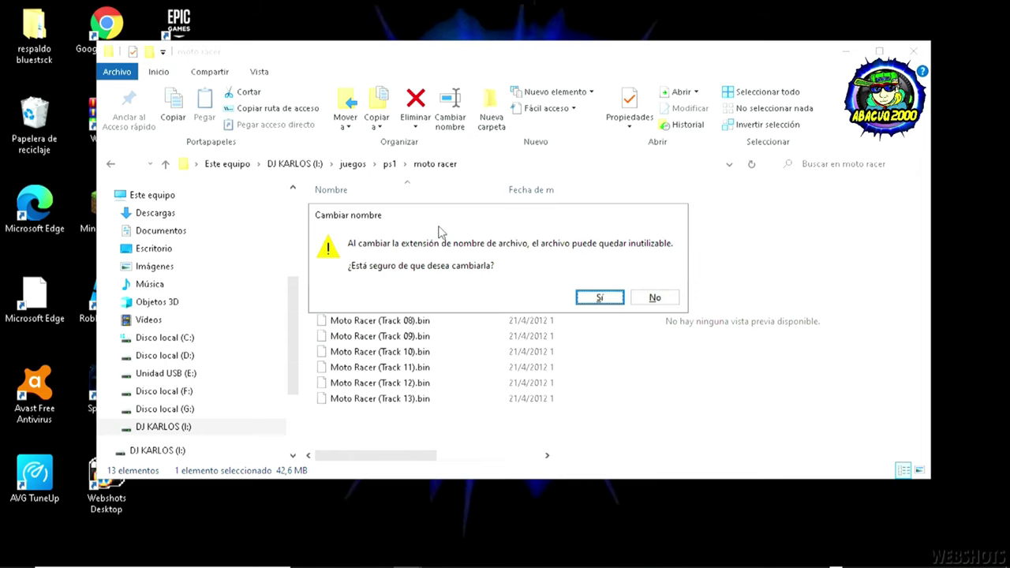
{"action": "key", "text": "Return"}
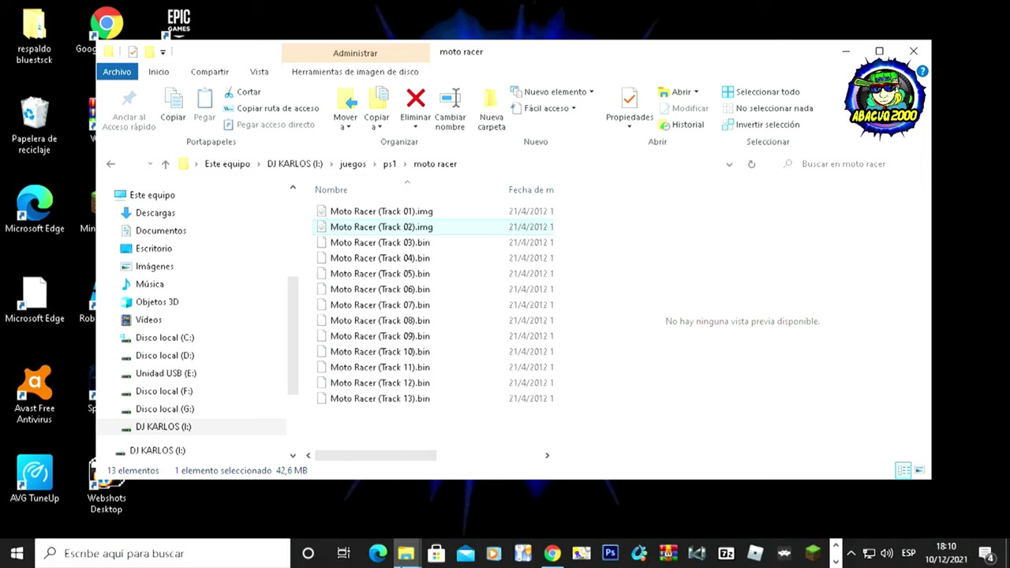
Step: Bring up the USB drive's game/ps1 folder window and arrange it beside the moto racer folder window
{"action": "mouse_move", "coordinate": [406, 554]}
{"action": "left_click", "coordinate": [251, 501]}
{"action": "left_click", "coordinate": [537, 54]}
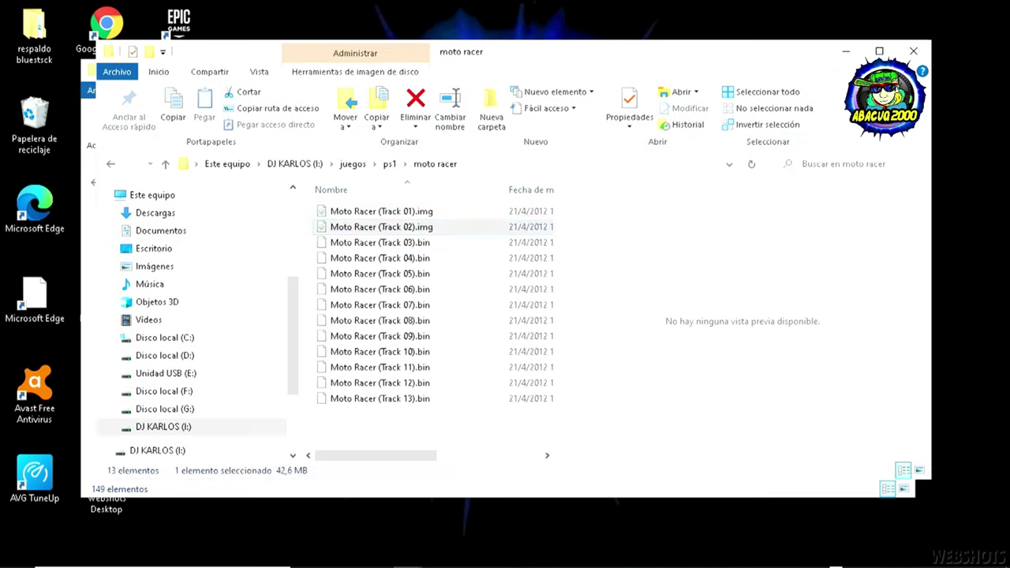
{"action": "left_click_drag", "start_coordinate": [537, 52], "coordinate": [627, 92]}
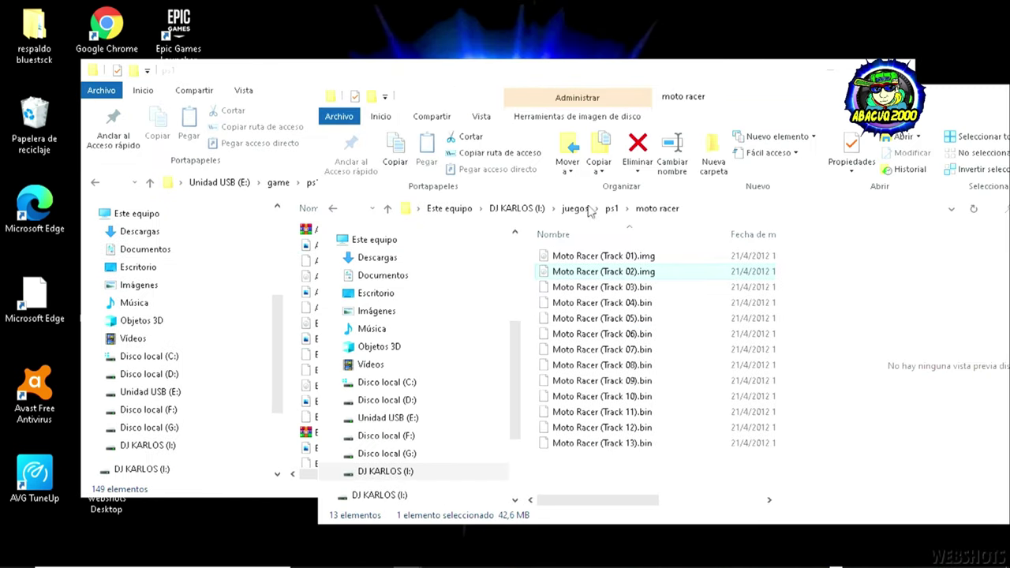
{"action": "left_click_drag", "start_coordinate": [782, 104], "coordinate": [846, 97]}
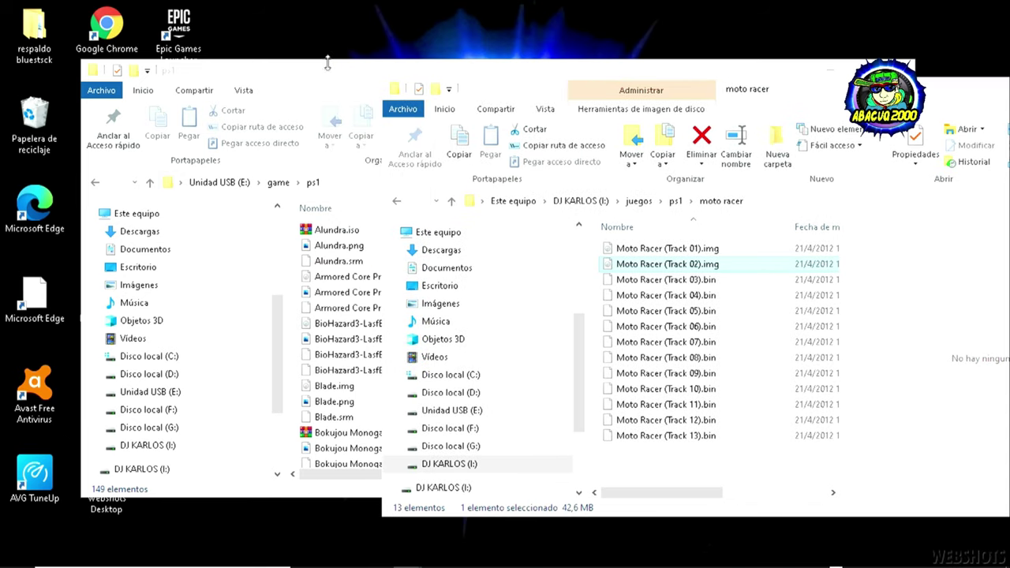
{"action": "left_click_drag", "start_coordinate": [328, 62], "coordinate": [264, 78]}
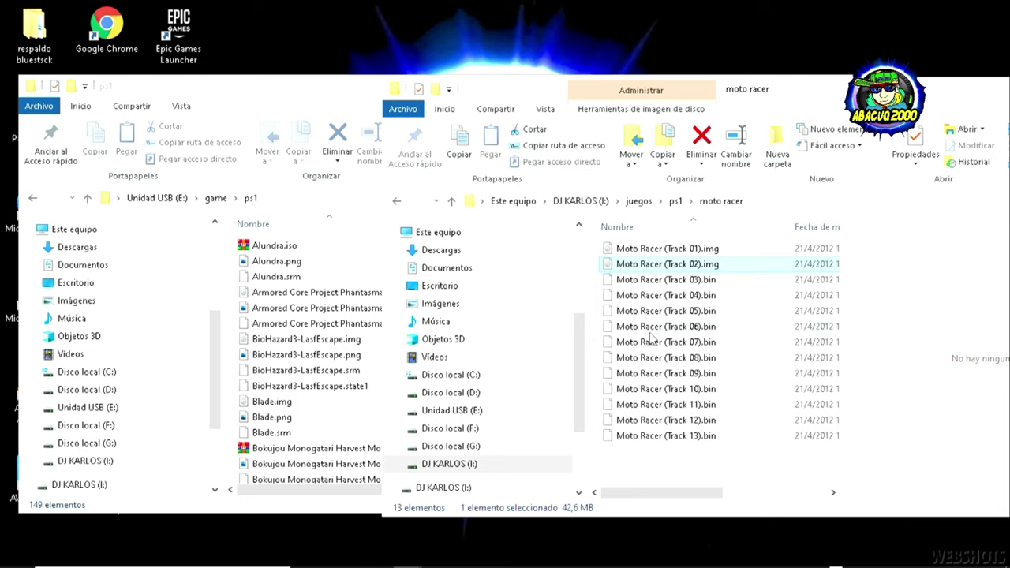
Step: Copy the Moto Racer Track 01 and Track 02 .img files into the USB drive's game/ps1 folder
{"action": "left_click_drag", "start_coordinate": [604, 248], "coordinate": [630, 273]}
{"action": "left_click_drag", "start_coordinate": [341, 89], "coordinate": [330, 73]}
{"action": "left_click", "coordinate": [845, 99]}
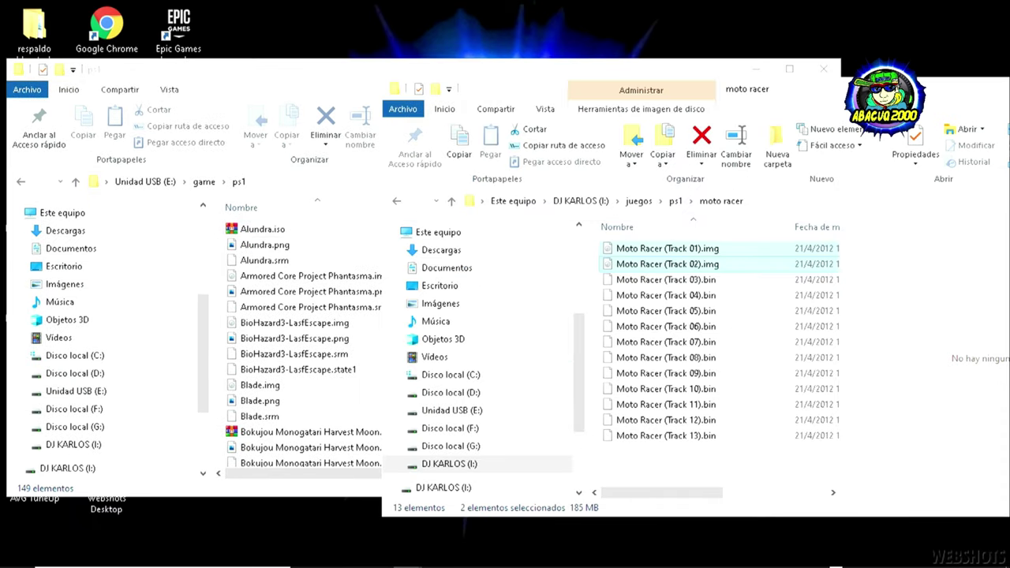
{"action": "left_click_drag", "start_coordinate": [846, 99], "coordinate": [907, 84]}
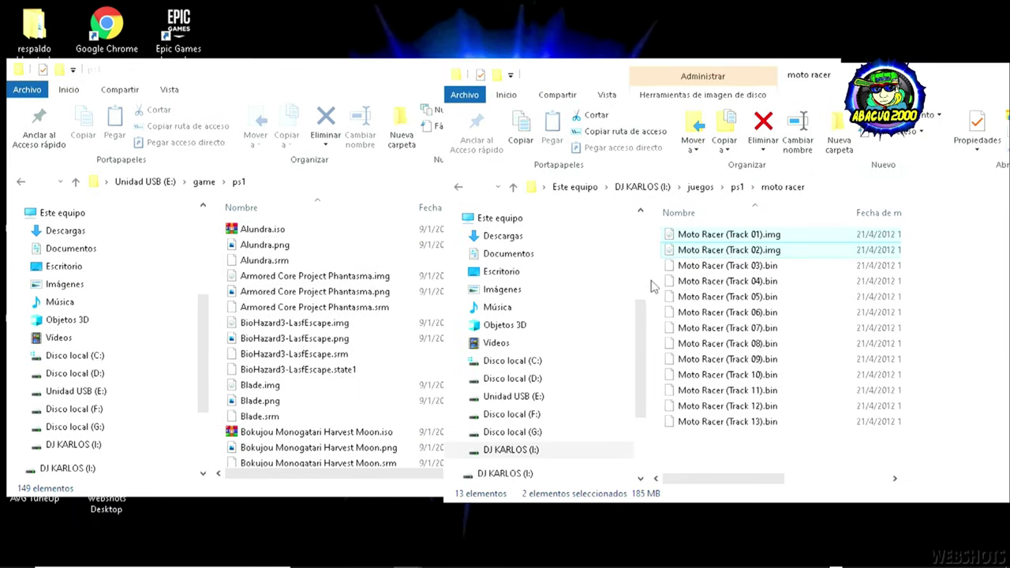
{"action": "left_click_drag", "start_coordinate": [722, 247], "coordinate": [218, 340]}
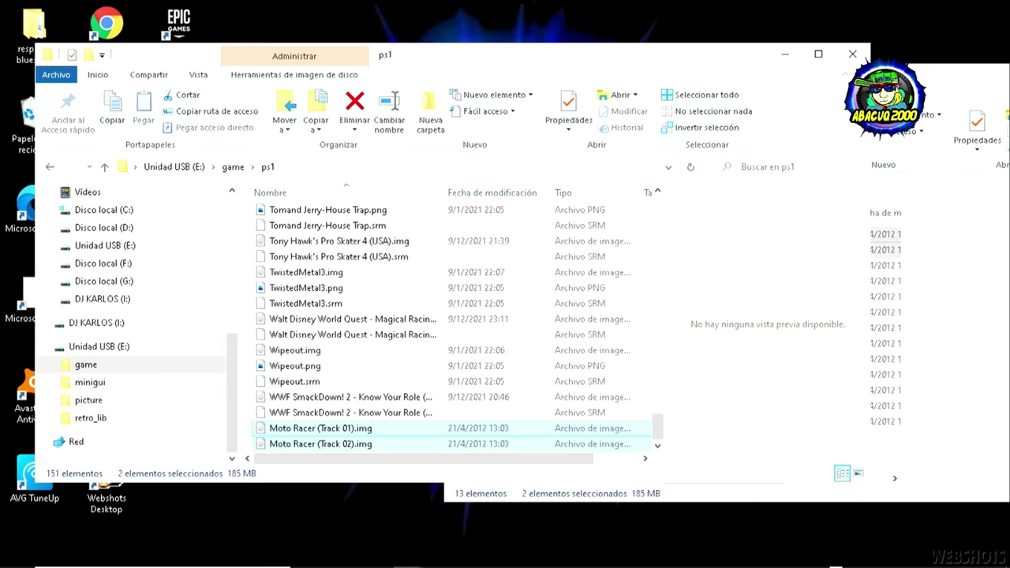
Step: Go back to the juegos/ps1 folder and extract Tony Hawk's Pro Skater 4 (USA).7z in place
{"action": "left_click", "coordinate": [935, 83]}
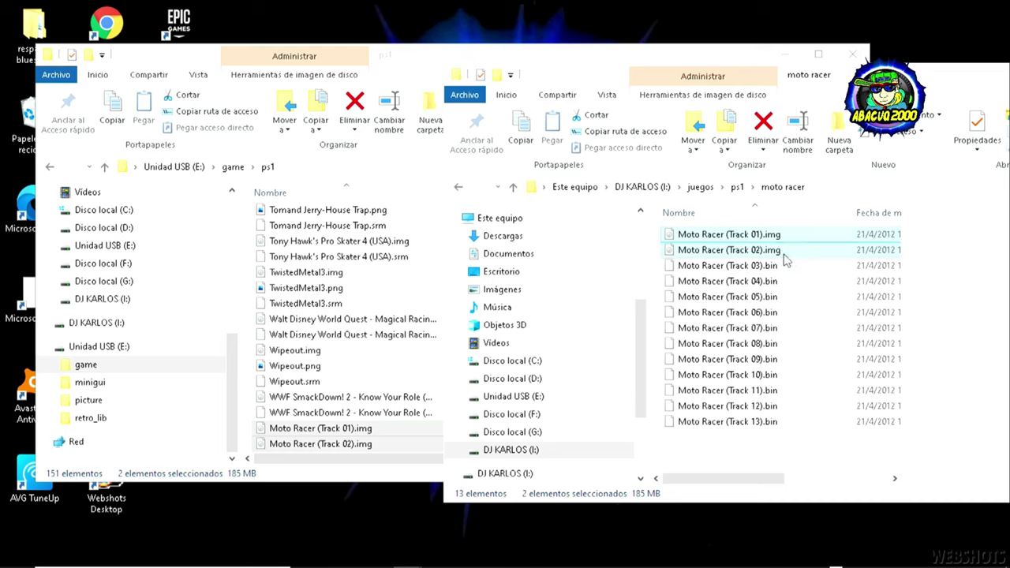
{"action": "mouse_move", "coordinate": [751, 477]}
{"action": "left_mouse_down"}
{"action": "mouse_move", "coordinate": [859, 476]}
{"action": "mouse_move", "coordinate": [744, 483]}
{"action": "left_mouse_up"}
{"action": "left_click", "coordinate": [459, 188]}
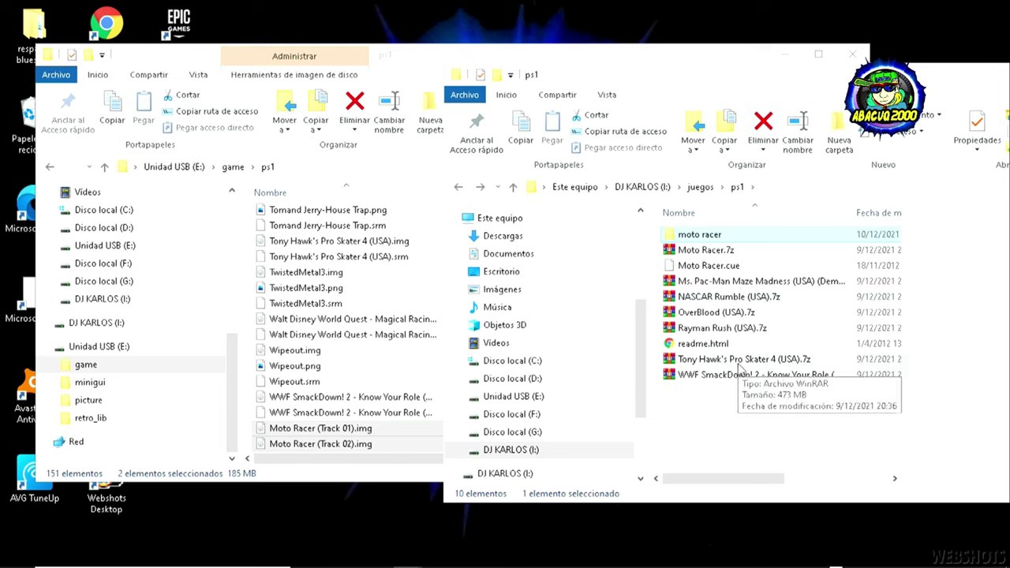
{"action": "right_click", "coordinate": [738, 360]}
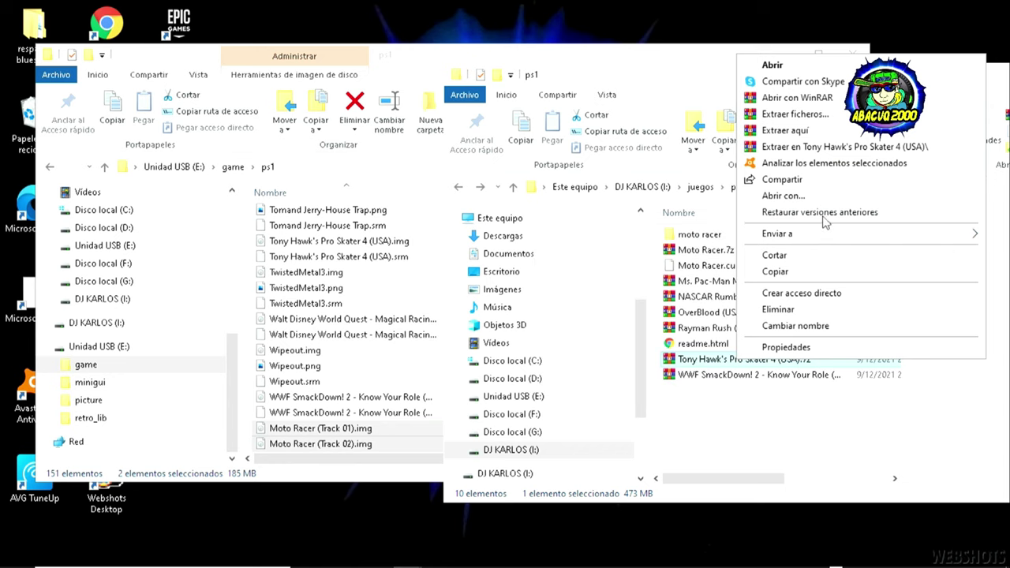
{"action": "left_click", "coordinate": [785, 130]}
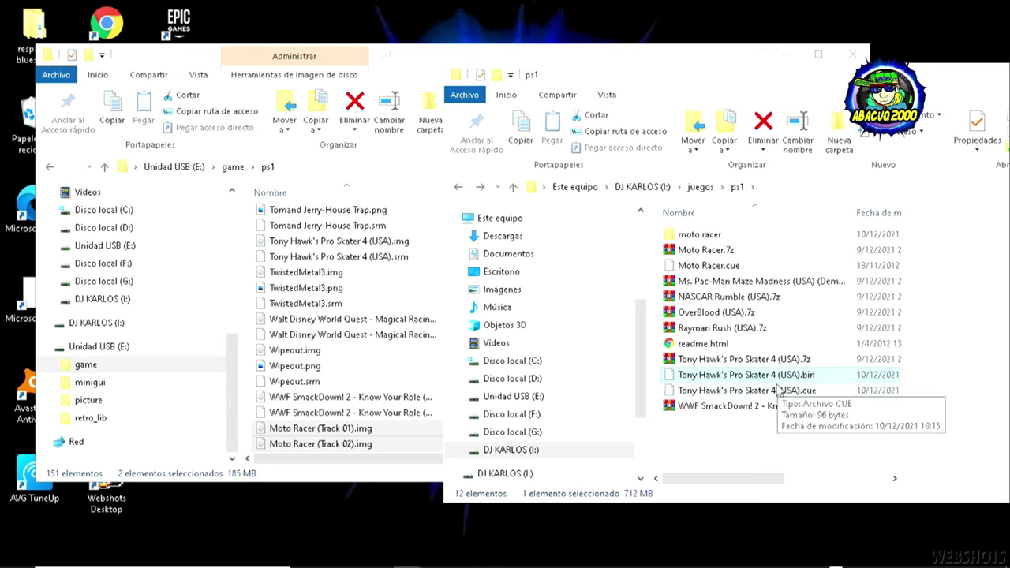
Step: Rename Tony Hawk's Pro Skater 4 (USA).bin to Tony Hawk's Pro Skater 4 (USA).img, accepting the extension change
{"action": "left_click", "coordinate": [770, 392]}
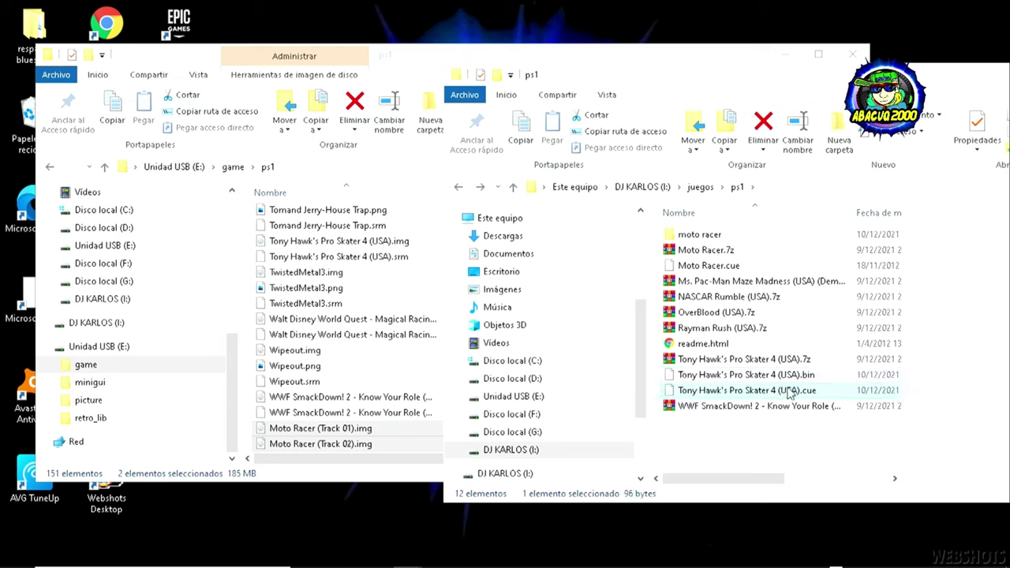
{"action": "left_click", "coordinate": [784, 377]}
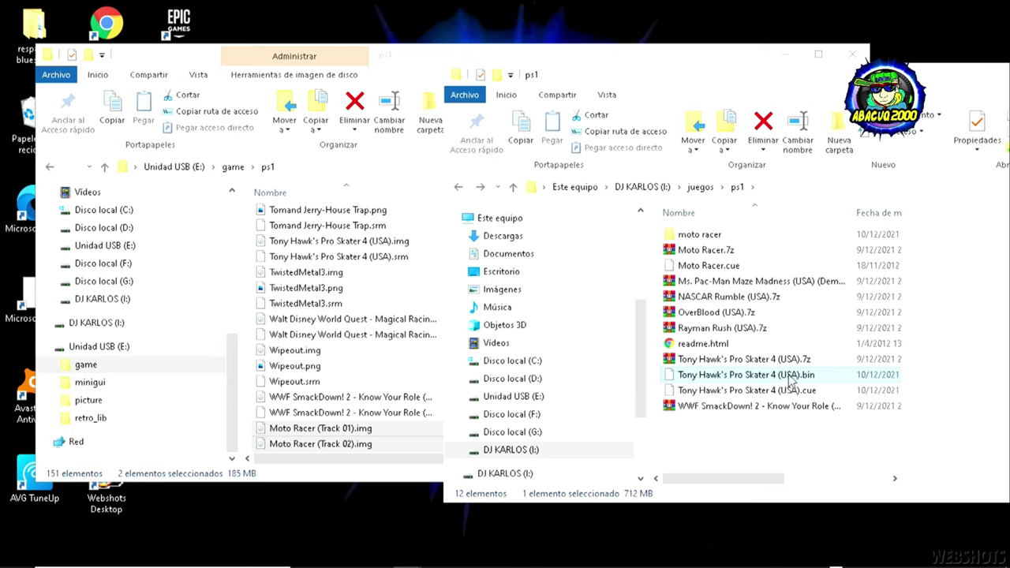
{"action": "left_click", "coordinate": [813, 376]}
{"action": "left_click", "coordinate": [817, 375]}
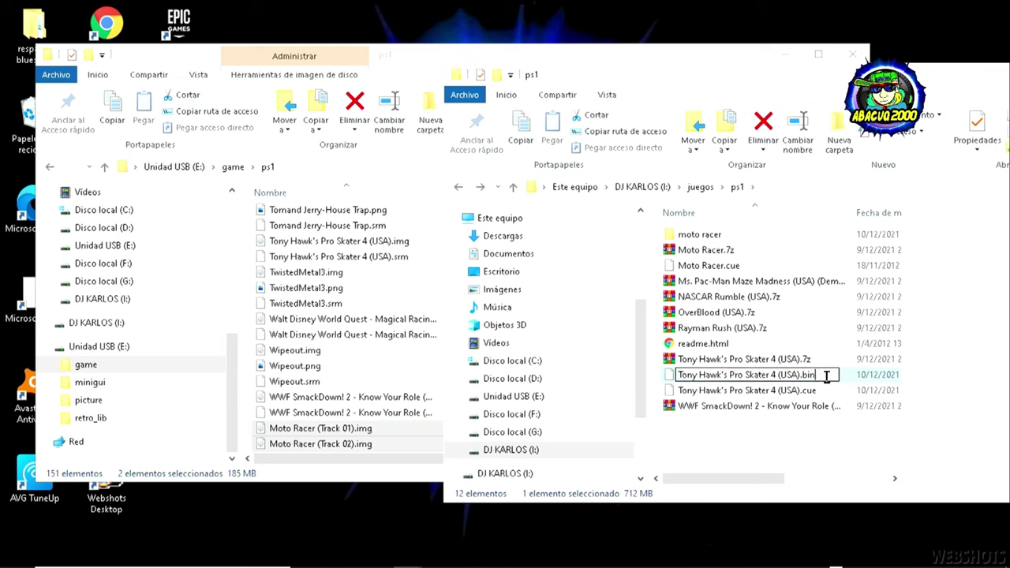
{"action": "key", "text": "BackSpace"}
{"action": "key", "text": "BackSpace"}
{"action": "key", "text": "BackSpace"}
{"action": "type", "text": "im"}
{"action": "key", "text": "Return"}
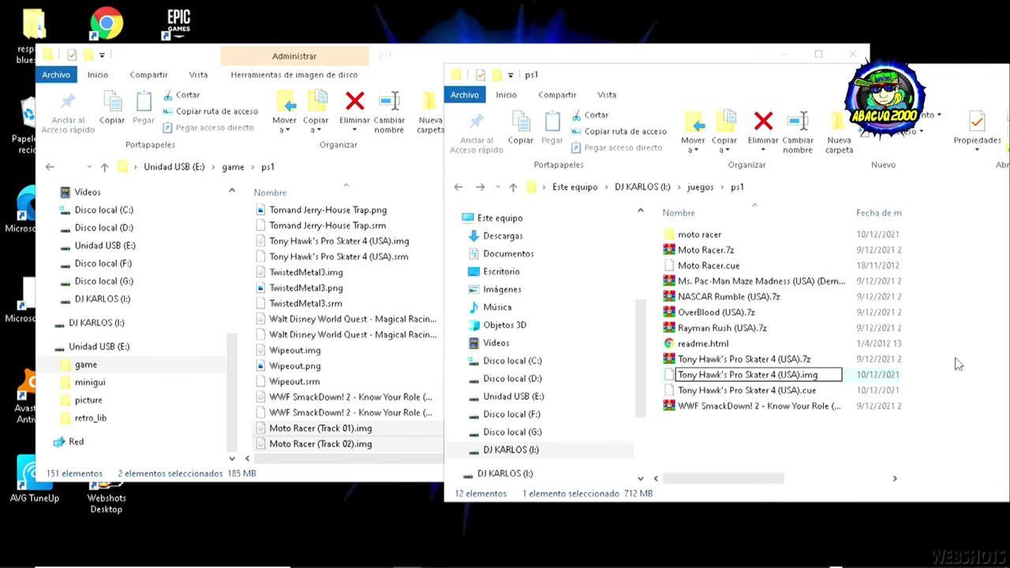
{"action": "left_click", "coordinate": [599, 299]}
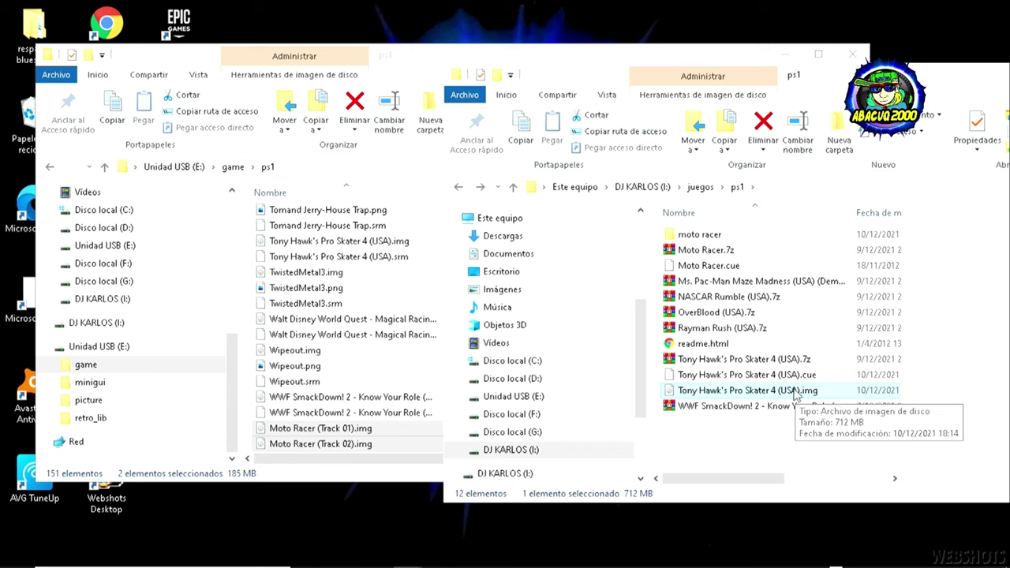
Step: Copy Tony Hawk's Pro Skater 4 (USA).img into the USB drive's game/ps1 folder, replacing the existing file, and check the file sizes there
{"action": "left_click_drag", "start_coordinate": [795, 395], "coordinate": [462, 273]}
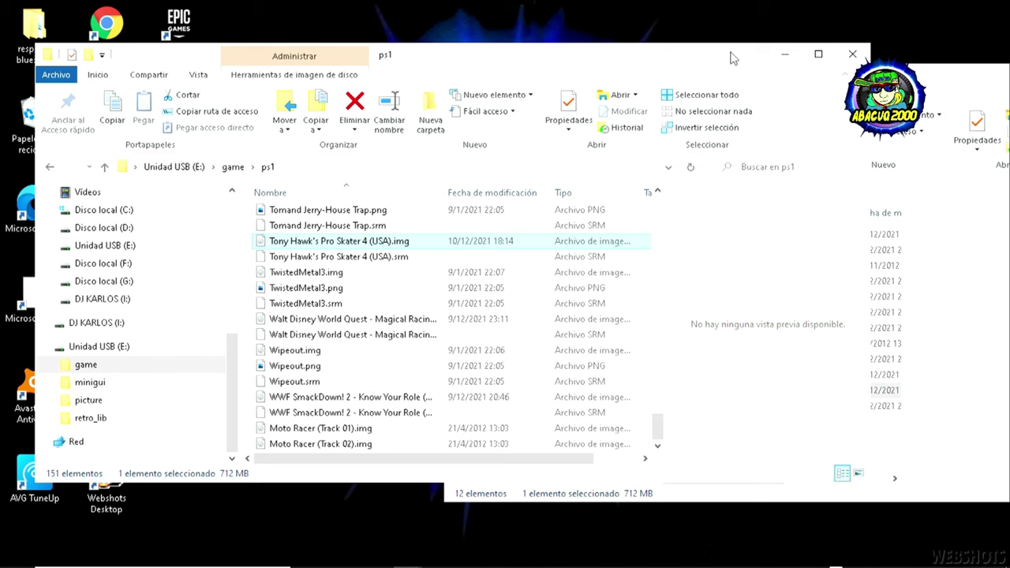
{"action": "left_click_drag", "start_coordinate": [424, 469], "coordinate": [523, 458]}
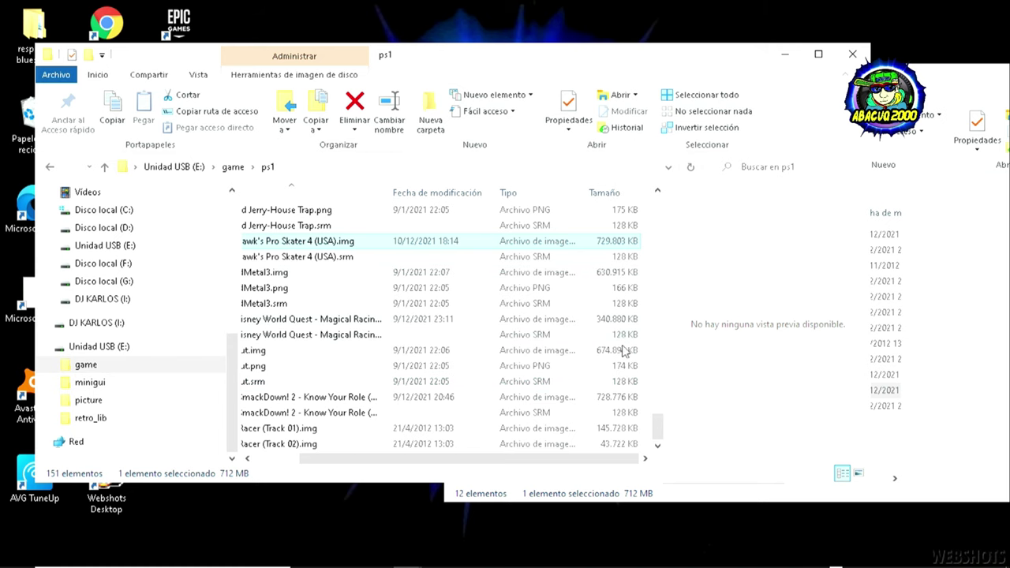
{"action": "left_click_drag", "start_coordinate": [656, 425], "coordinate": [624, 454]}
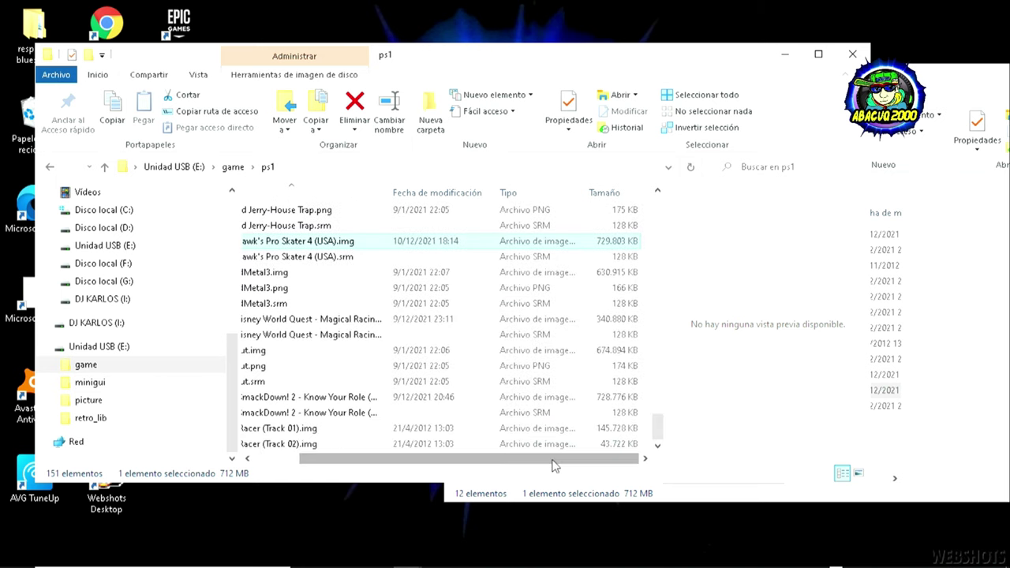
{"action": "left_click_drag", "start_coordinate": [563, 461], "coordinate": [516, 462]}
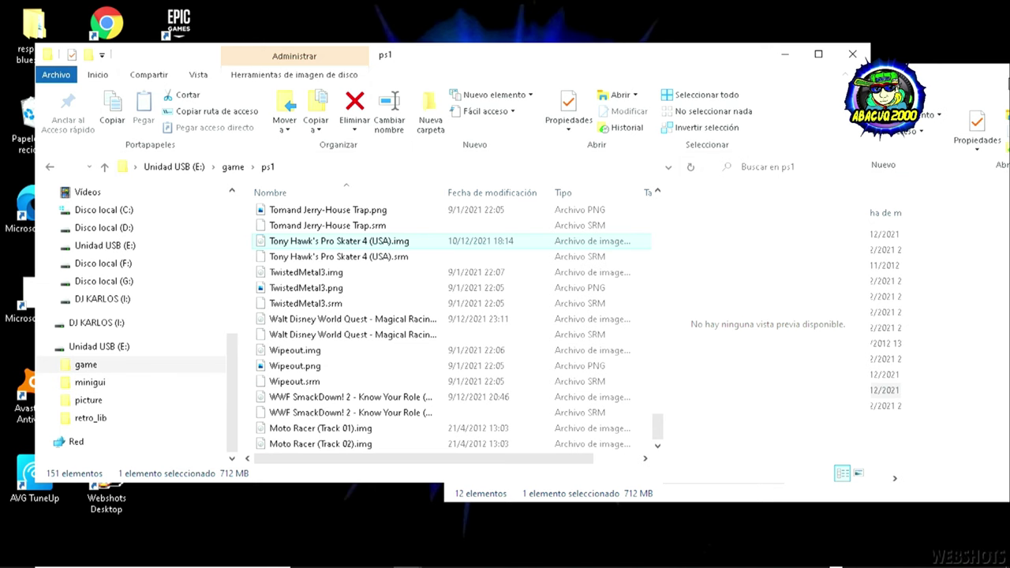
Step: Leave the ps1 source folder and open the juegos/nes folder on drive DJ KARLOS (I:)
{"action": "left_click", "coordinate": [925, 85]}
{"action": "key", "text": "alt+Up"}
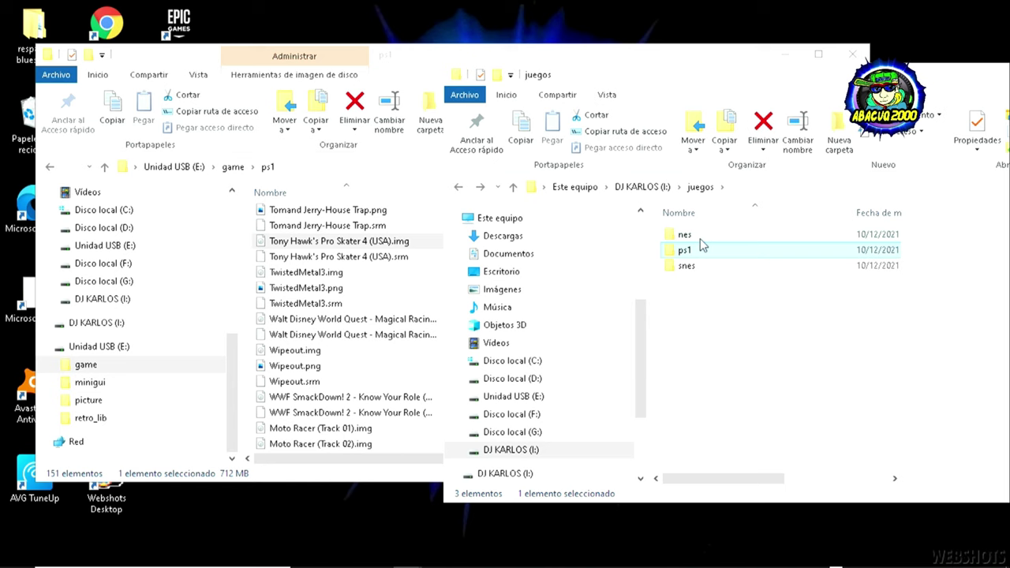
{"action": "double_click", "coordinate": [685, 250]}
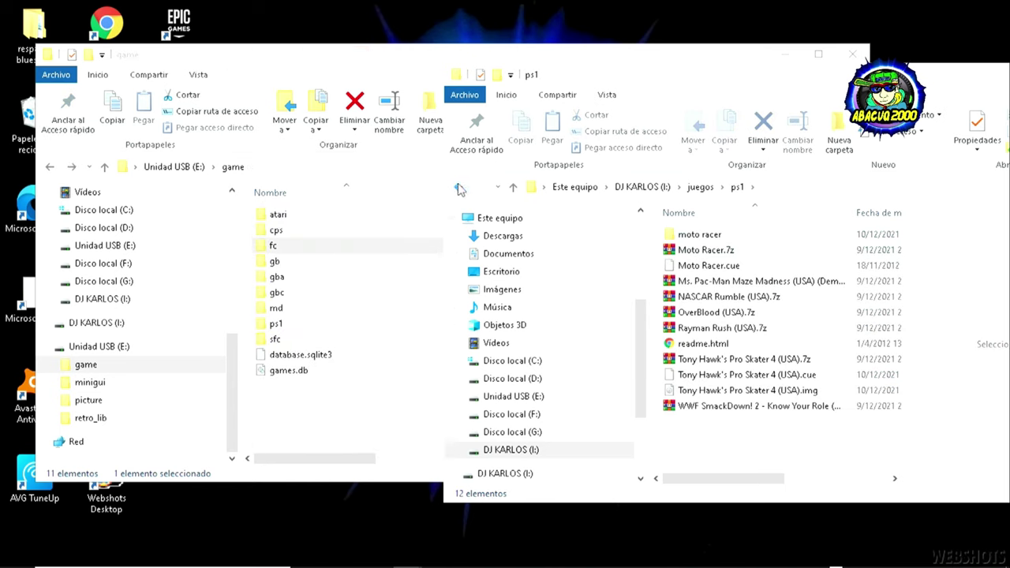
{"action": "left_click", "coordinate": [459, 188]}
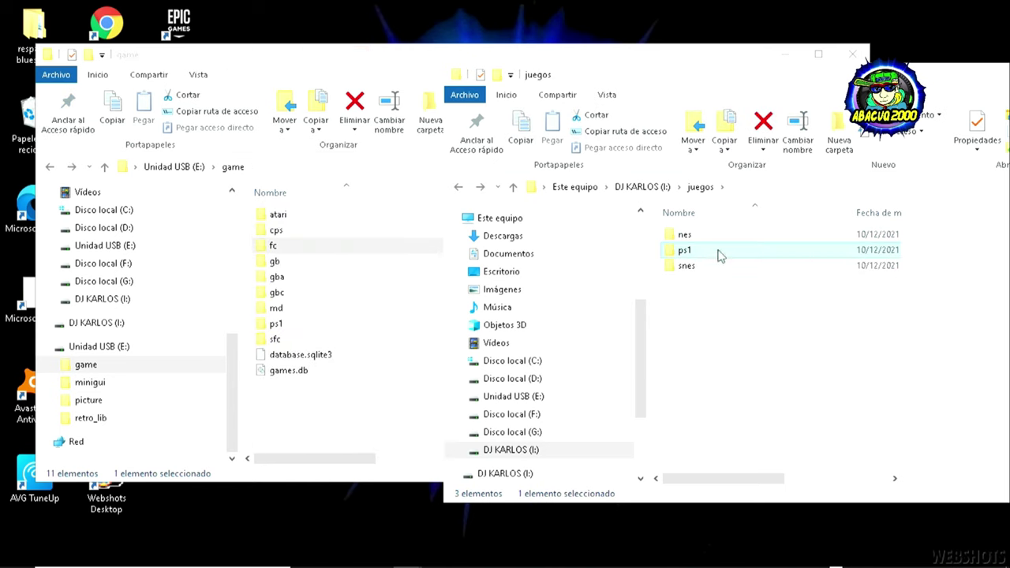
{"action": "mouse_move", "coordinate": [698, 240]}
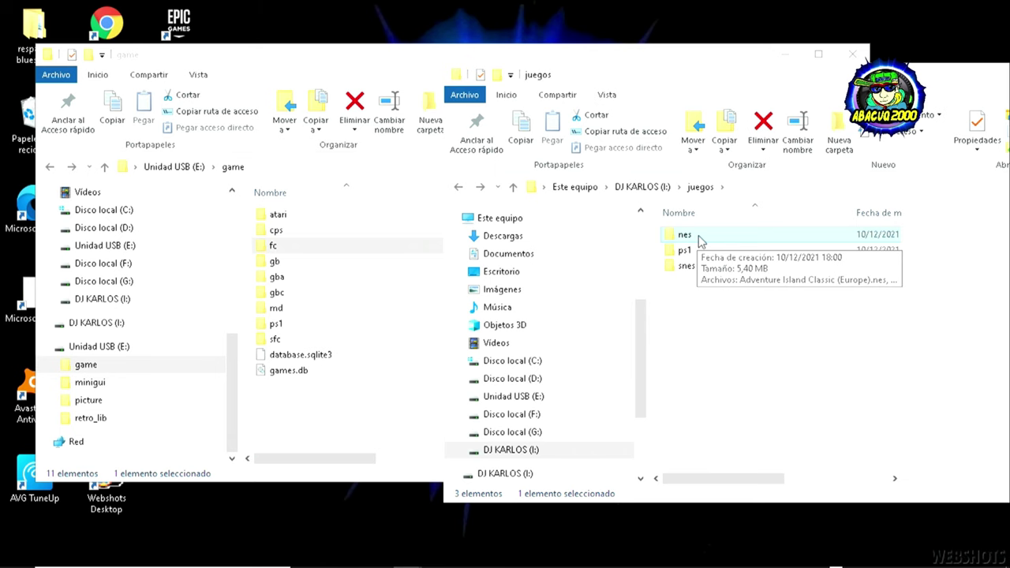
{"action": "double_click", "coordinate": [699, 241]}
Step: Open the USB drive's game/fc folder alongside the juegos/nes folder
{"action": "left_click_drag", "start_coordinate": [778, 65], "coordinate": [754, 63]}
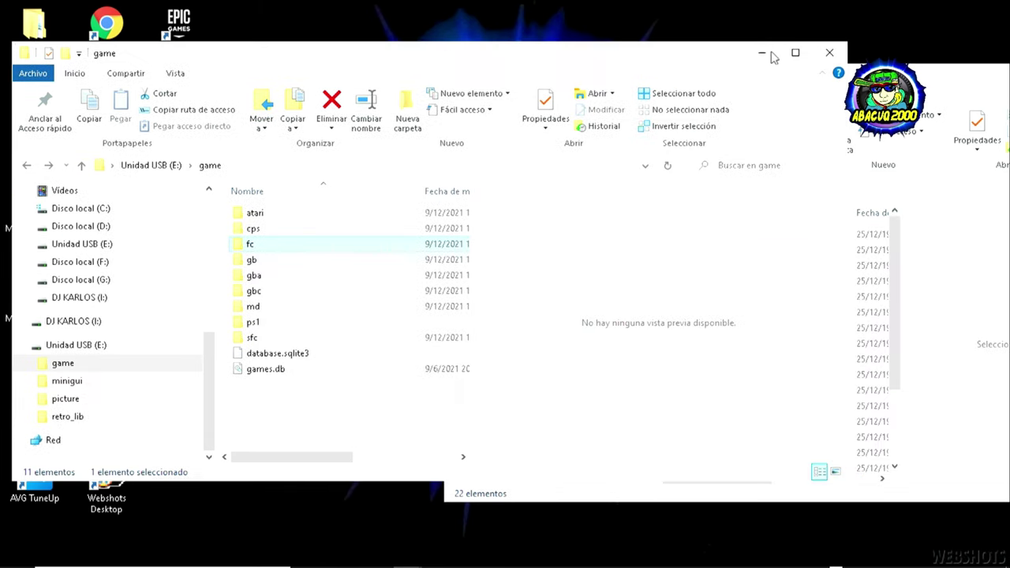
{"action": "left_click", "coordinate": [864, 70]}
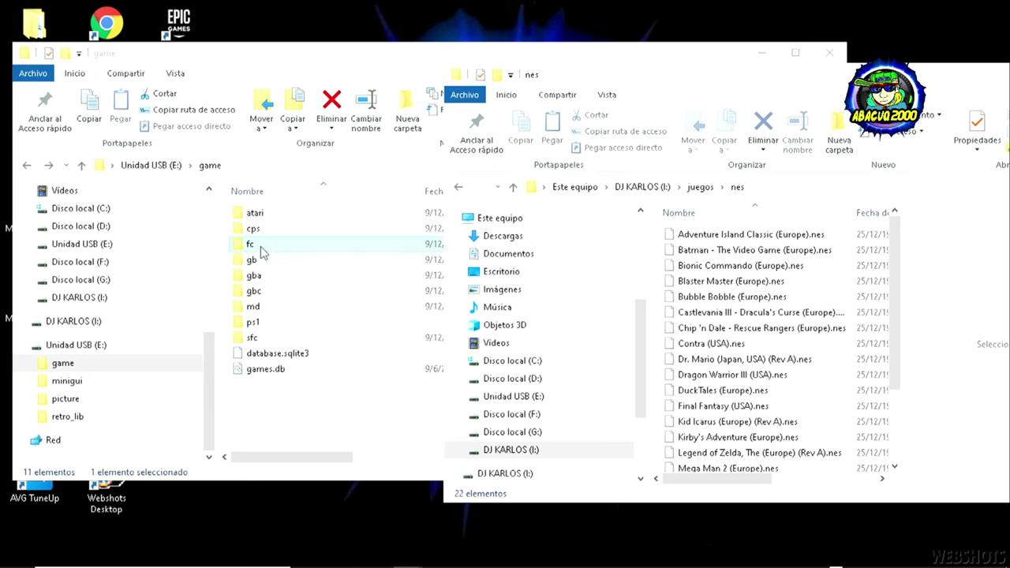
{"action": "double_click", "coordinate": [263, 251]}
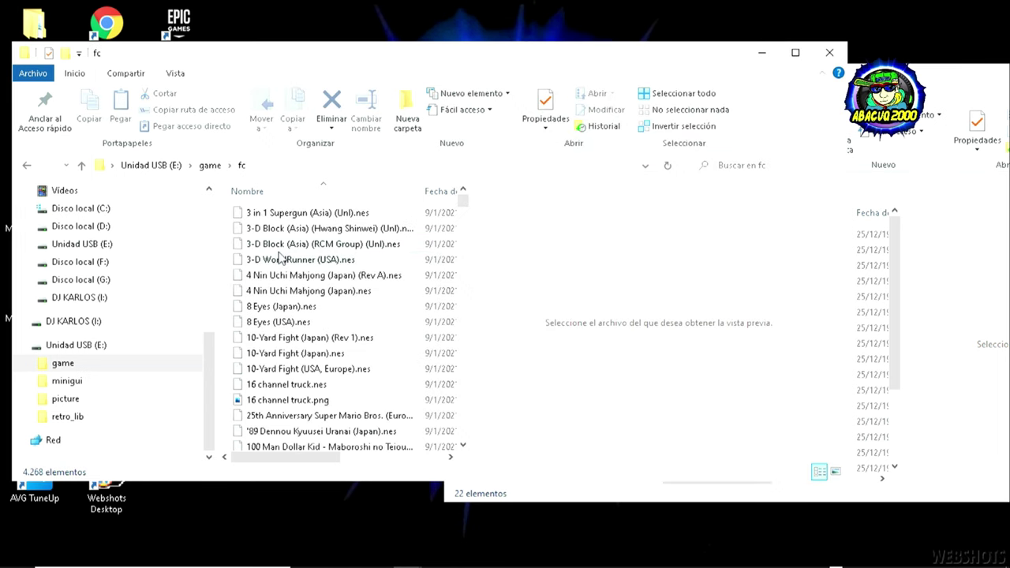
{"action": "left_click", "coordinate": [374, 341]}
Step: Copy all the .nes files from juegos/nes into the USB drive's game/fc folder and look through the copied files
{"action": "key", "text": "alt+Tab"}
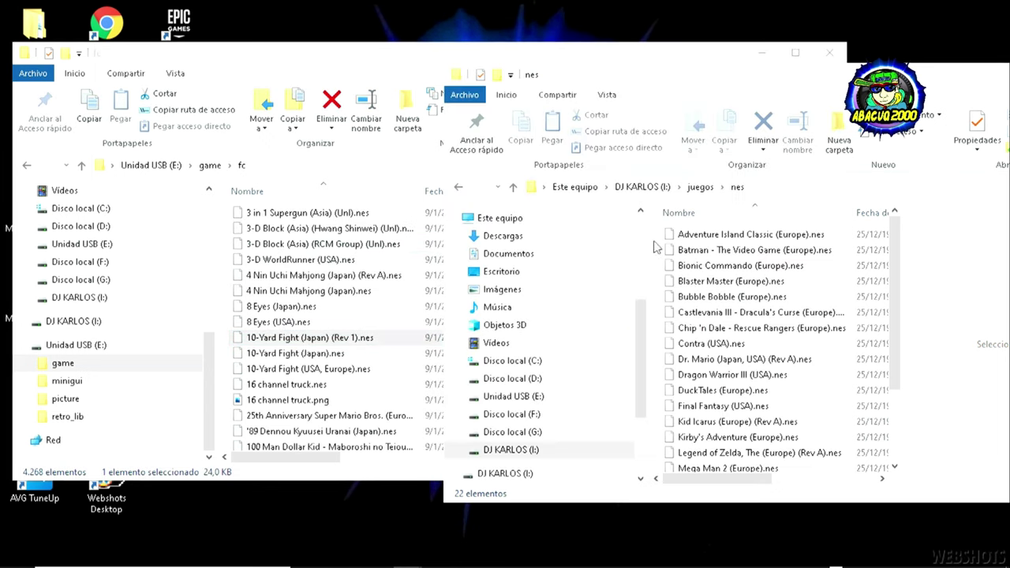
{"action": "left_click_drag", "start_coordinate": [663, 236], "coordinate": [732, 506]}
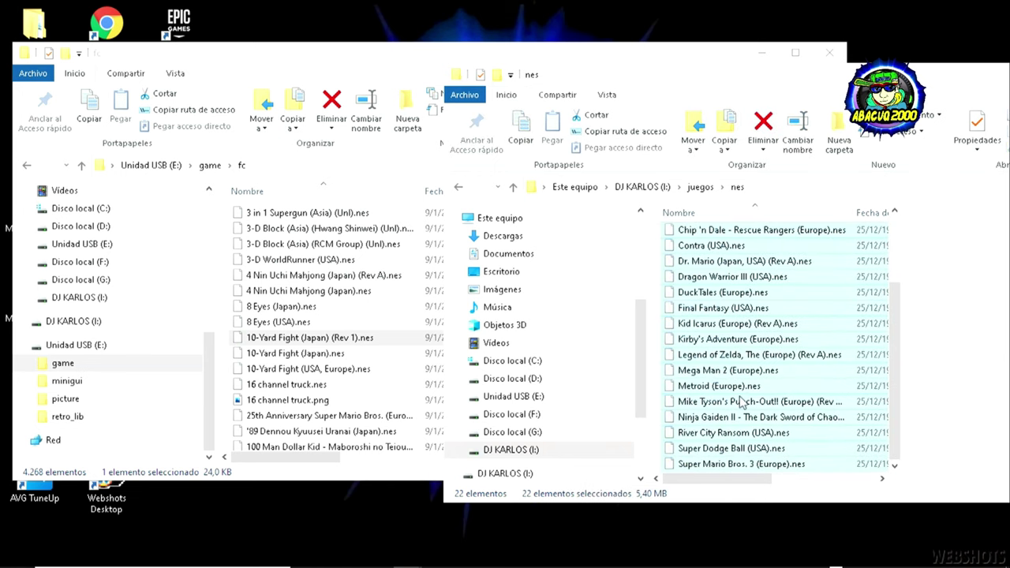
{"action": "left_click_drag", "start_coordinate": [768, 314], "coordinate": [323, 360]}
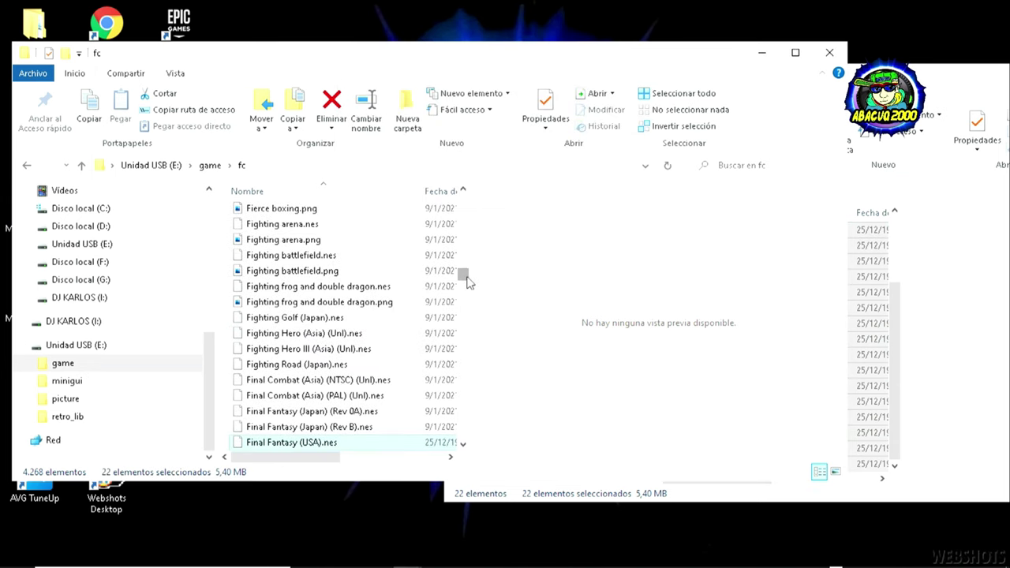
{"action": "left_click_drag", "start_coordinate": [463, 284], "coordinate": [490, 340]}
Step: Go back to the juegos folder and open its snes/SNES subfolder to check the extension of the game files
{"action": "left_click", "coordinate": [860, 94]}
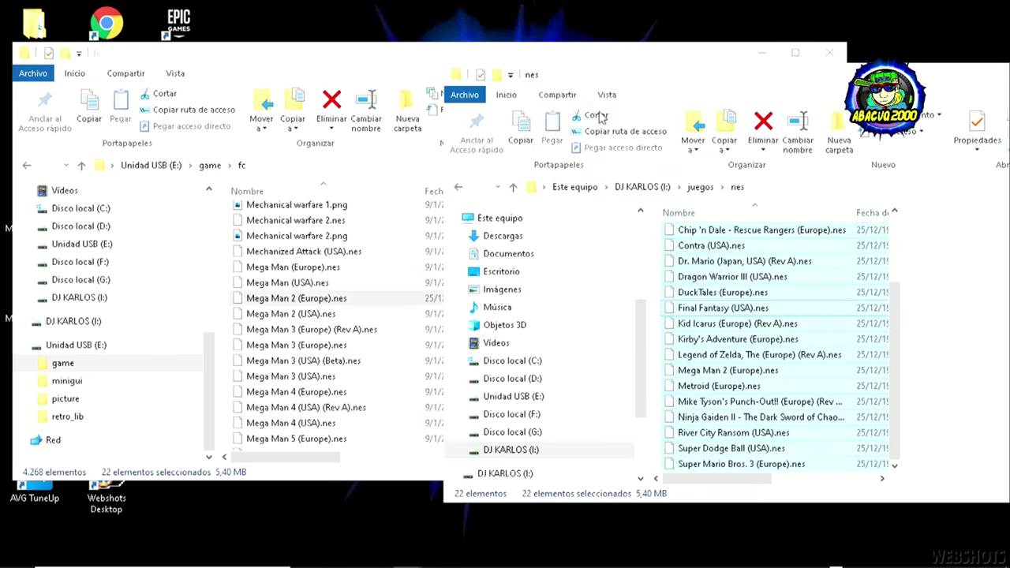
{"action": "left_click", "coordinate": [458, 187]}
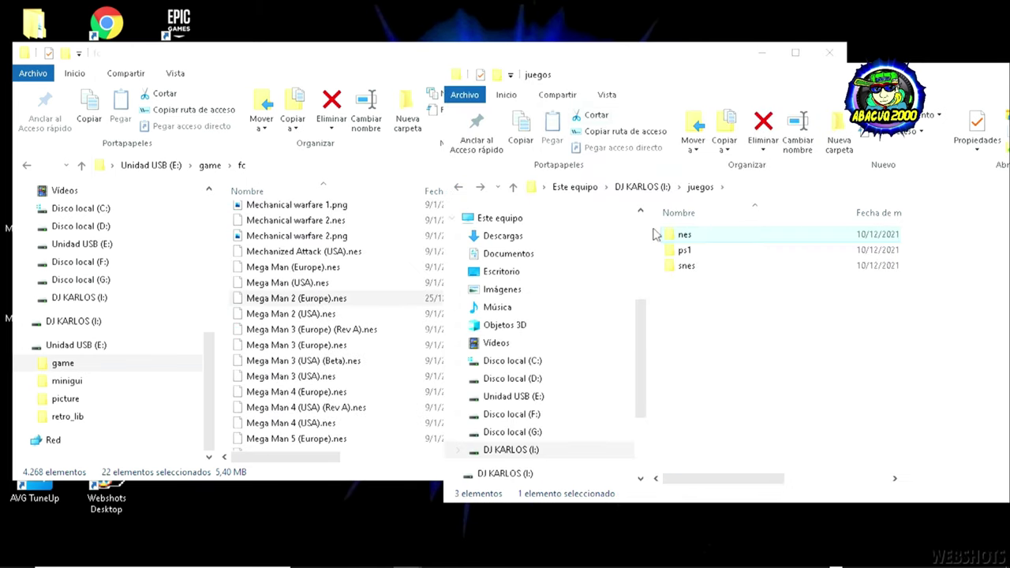
{"action": "double_click", "coordinate": [690, 266]}
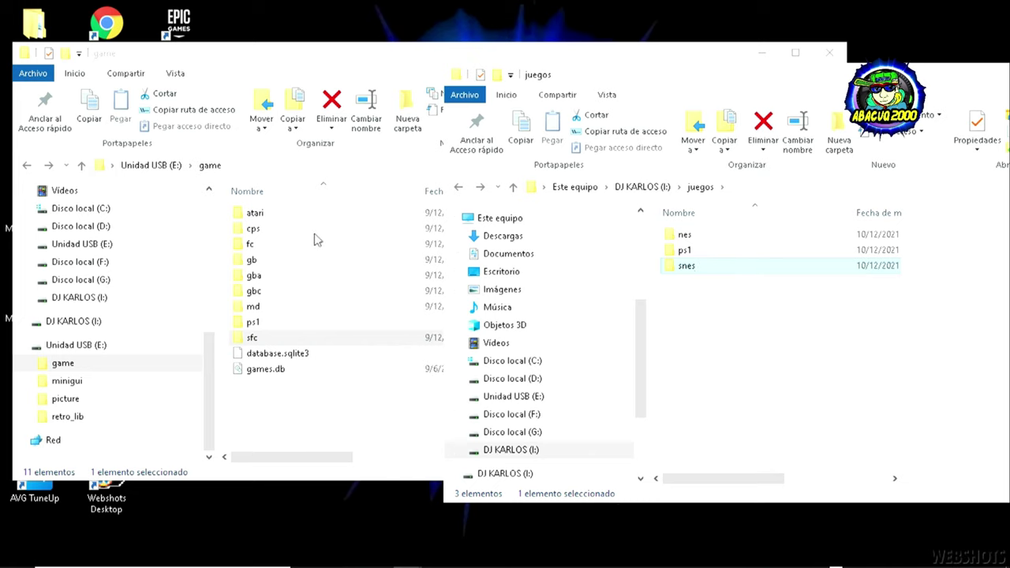
{"action": "double_click", "coordinate": [696, 267]}
{"action": "double_click", "coordinate": [700, 235]}
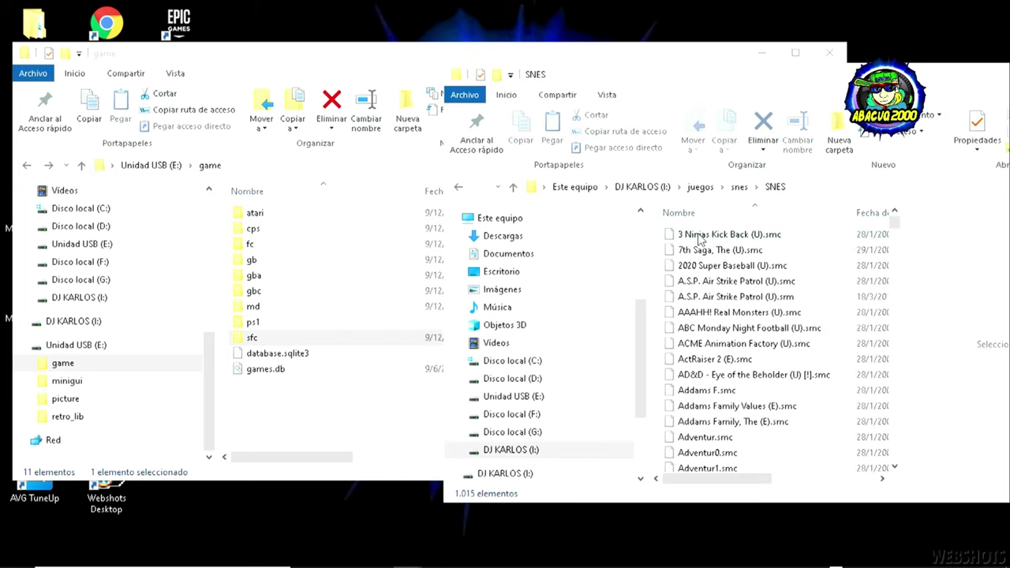
{"action": "left_click", "coordinate": [829, 345]}
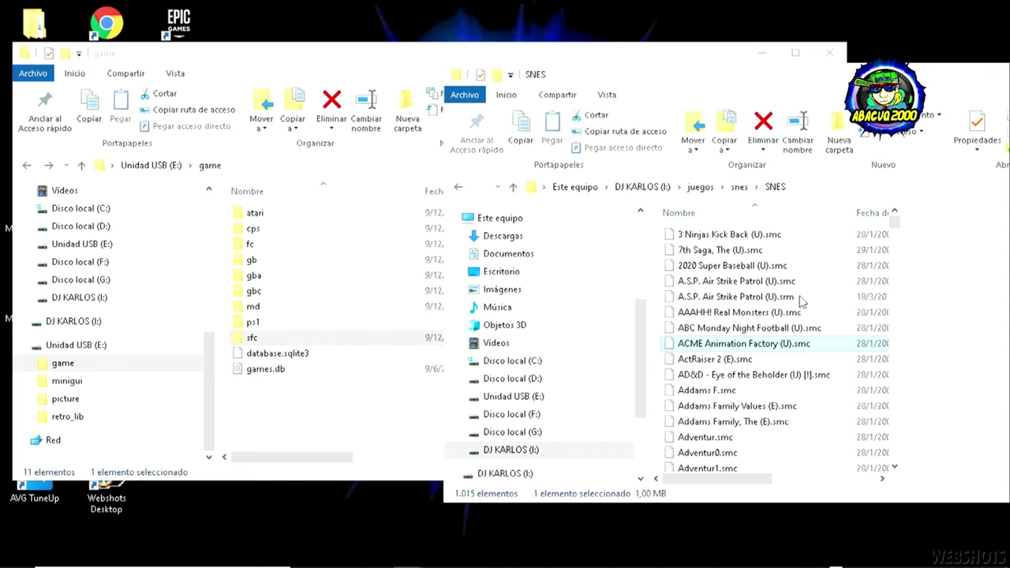
{"action": "left_click", "coordinate": [797, 282]}
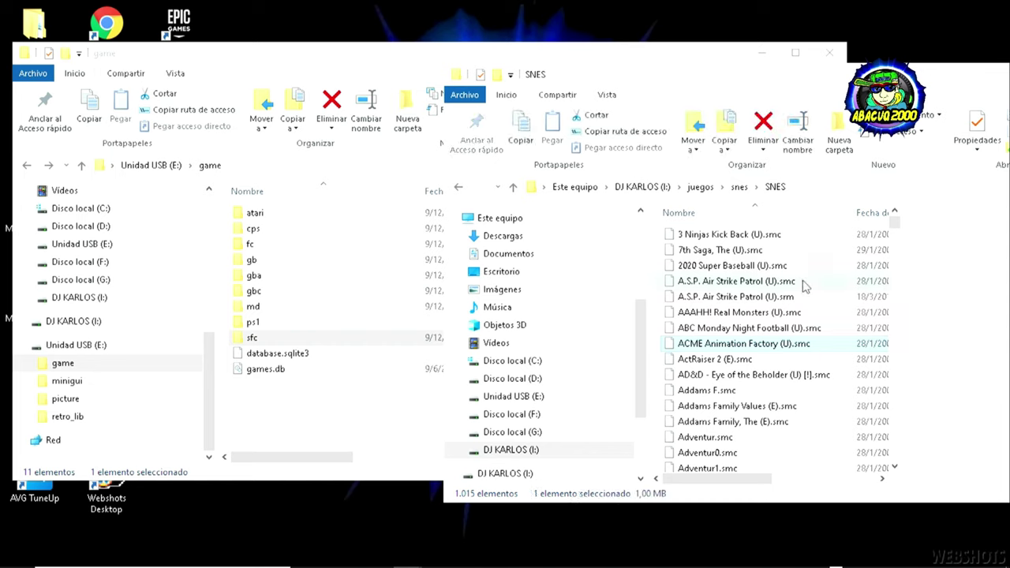
Step: Open the USB drive's game/sfc folder to compare its file extensions, and return to the SNES source folder
{"action": "double_click", "coordinate": [268, 341]}
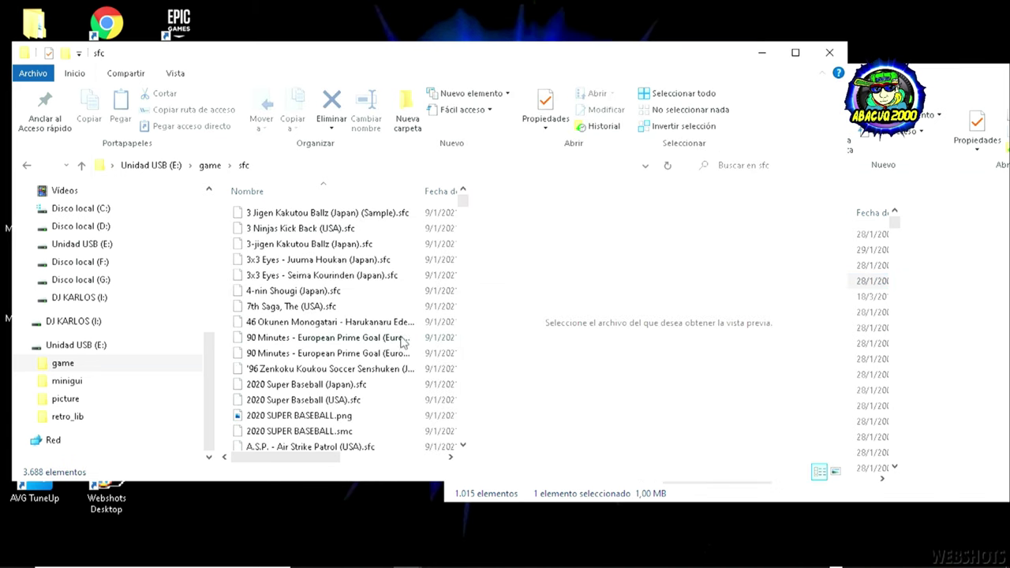
{"action": "left_click", "coordinate": [401, 341]}
{"action": "left_click", "coordinate": [936, 94]}
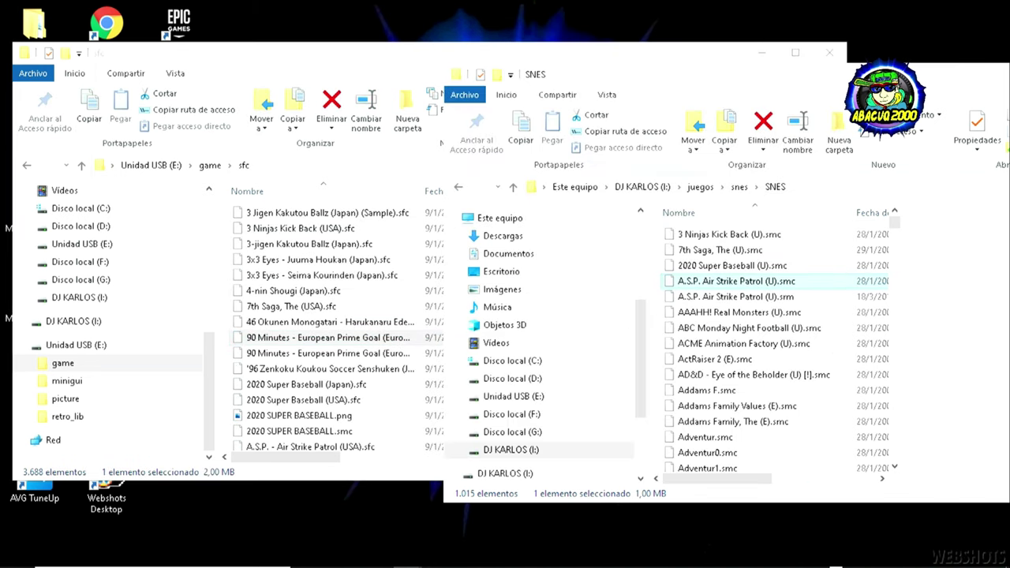
Step: Rename Batman Returns (E).smc to Batman Returns (E).sfc in the SNES folder, accepting the extension change
{"action": "scroll", "coordinate": [792, 332], "scroll_direction": "down", "scroll_amount": 10}
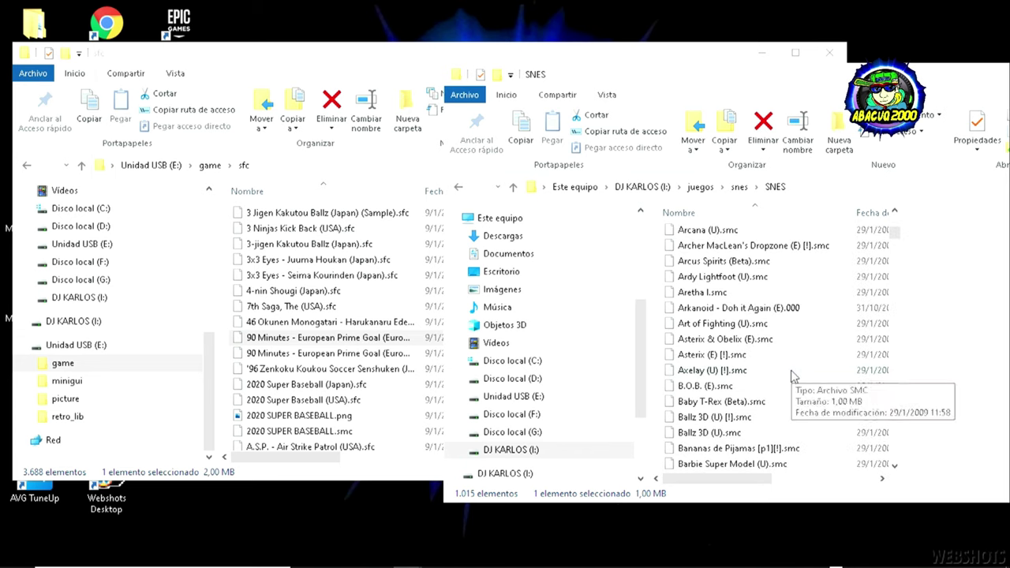
{"action": "scroll", "coordinate": [796, 381], "scroll_direction": "down", "scroll_amount": 5}
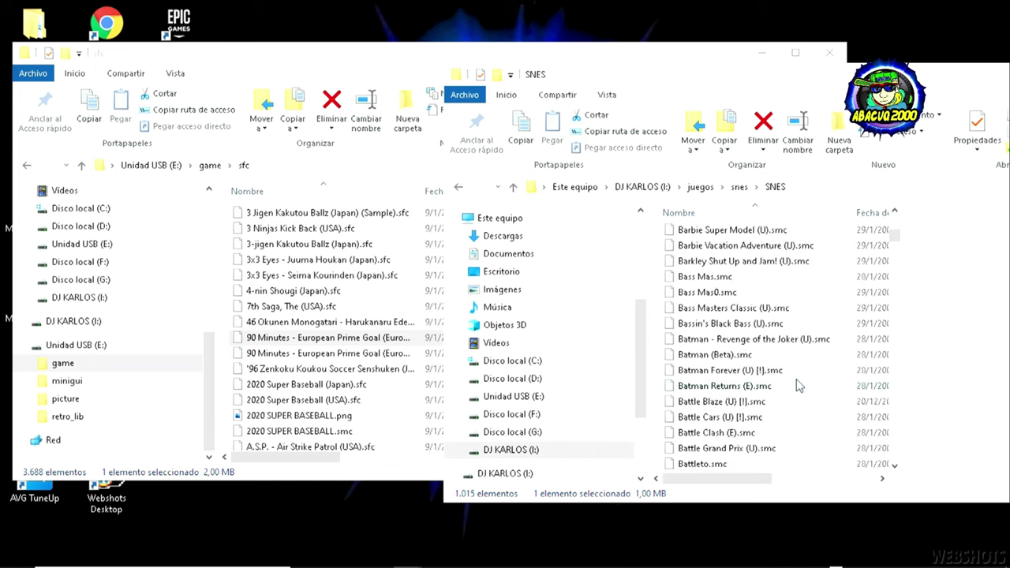
{"action": "scroll", "coordinate": [797, 384], "scroll_direction": "down", "scroll_amount": 2}
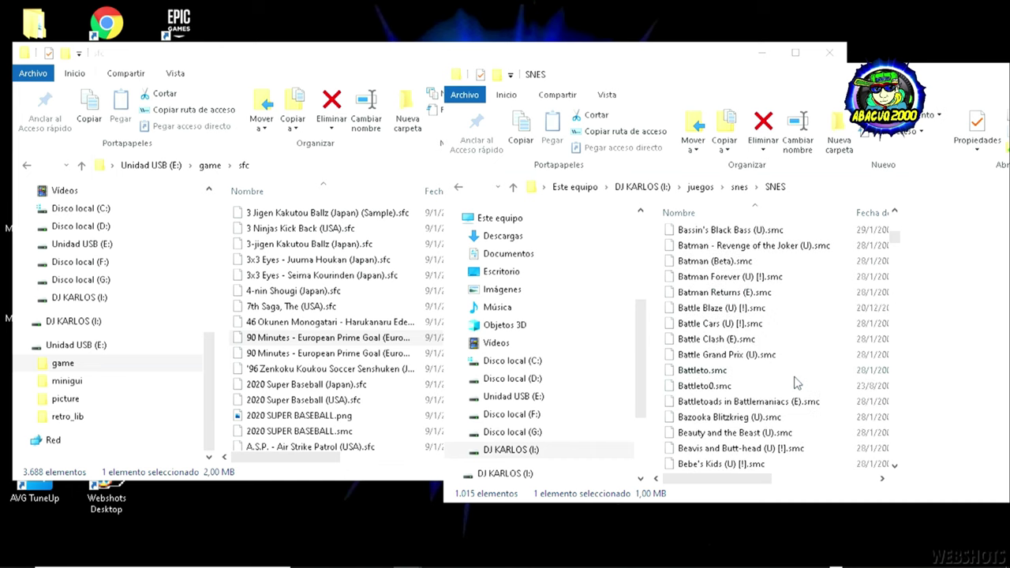
{"action": "left_click", "coordinate": [794, 292]}
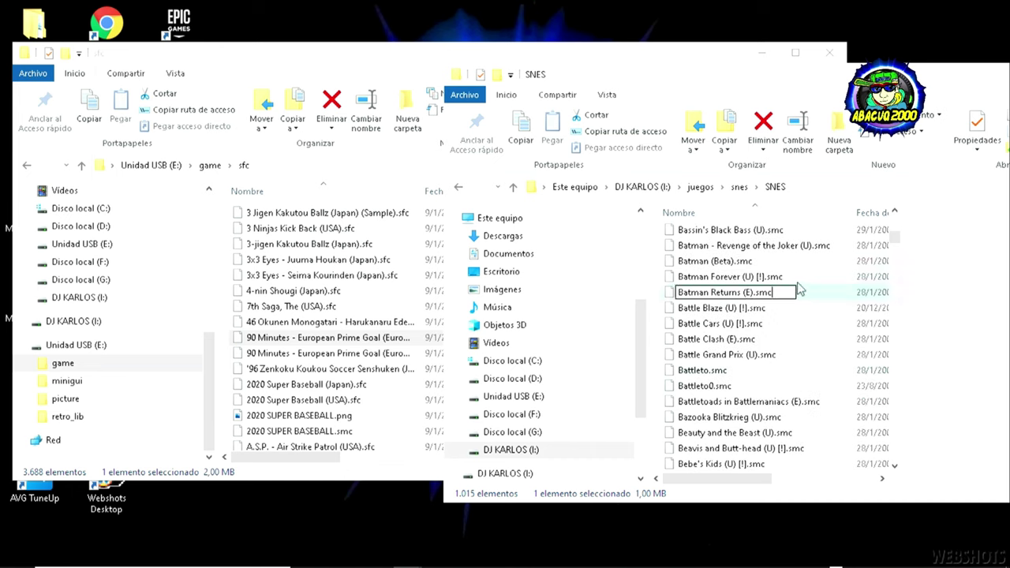
{"action": "left_click", "coordinate": [797, 283]}
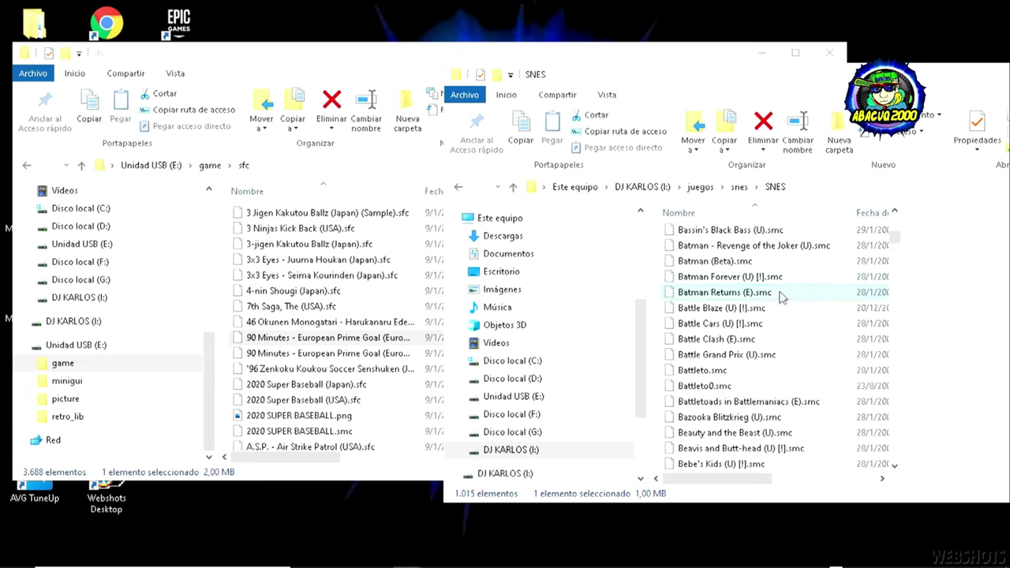
{"action": "left_click", "coordinate": [781, 294]}
{"action": "left_click", "coordinate": [781, 293]}
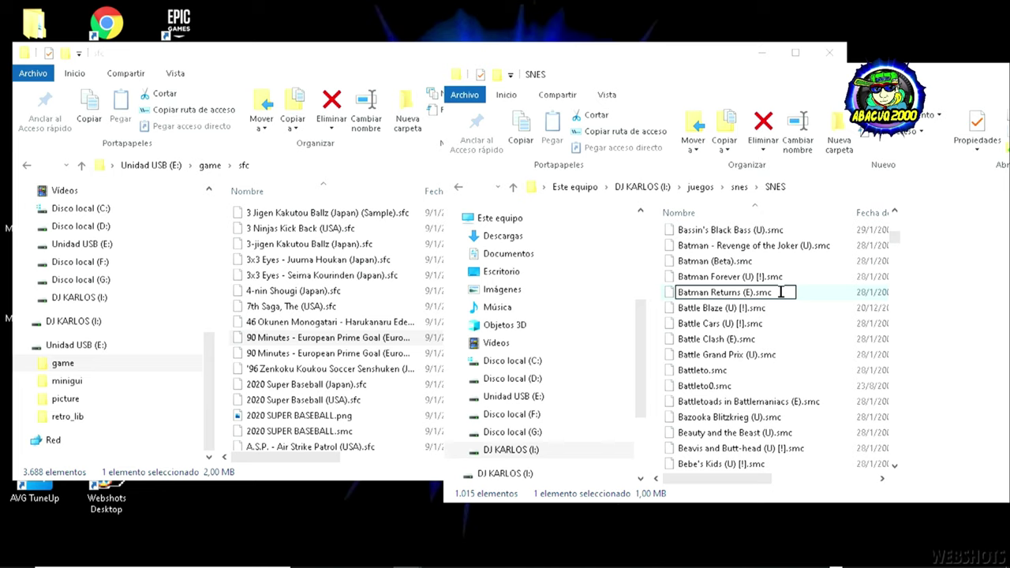
{"action": "key", "text": "BackSpace"}
{"action": "key", "text": "BackSpace"}
{"action": "key", "text": "BackSpace"}
{"action": "type", "text": "sfc"}
{"action": "key", "text": "Return"}
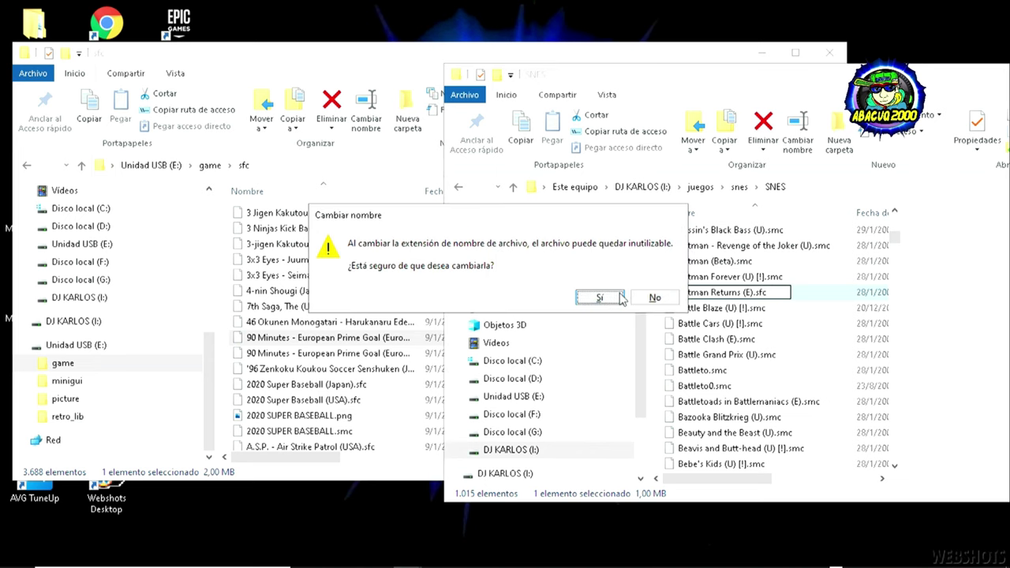
{"action": "left_click", "coordinate": [606, 299]}
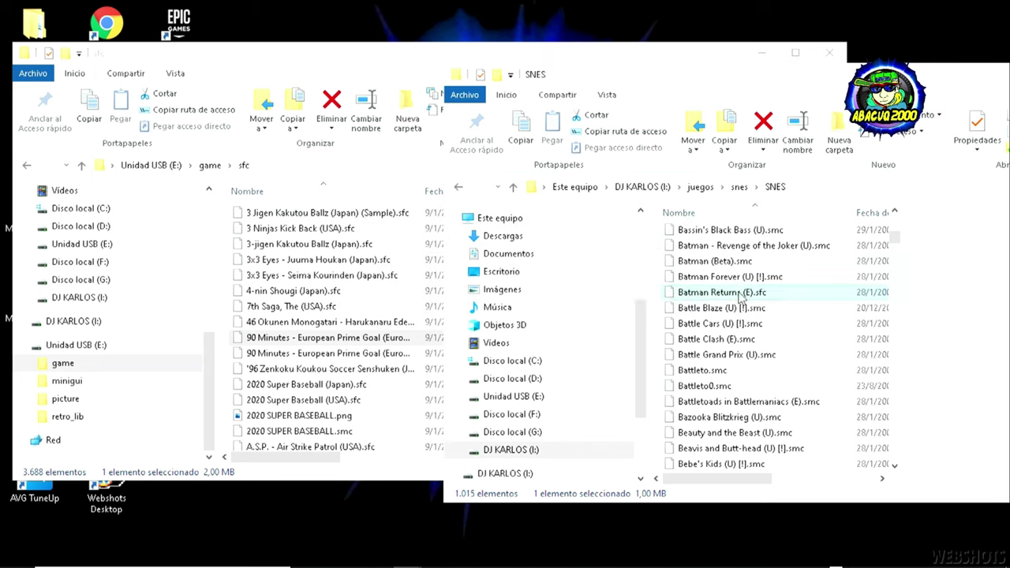
Step: Copy Batman Returns (E).sfc into the USB drive's game/sfc folder and return to the SNES source folder
{"action": "left_click_drag", "start_coordinate": [740, 296], "coordinate": [324, 330]}
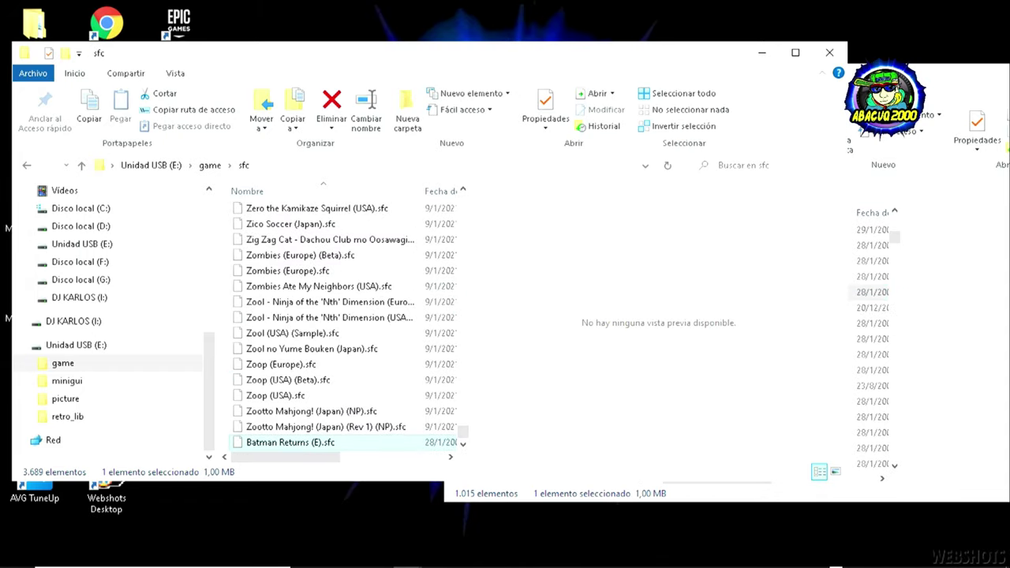
{"action": "key", "text": "alt+Tab"}
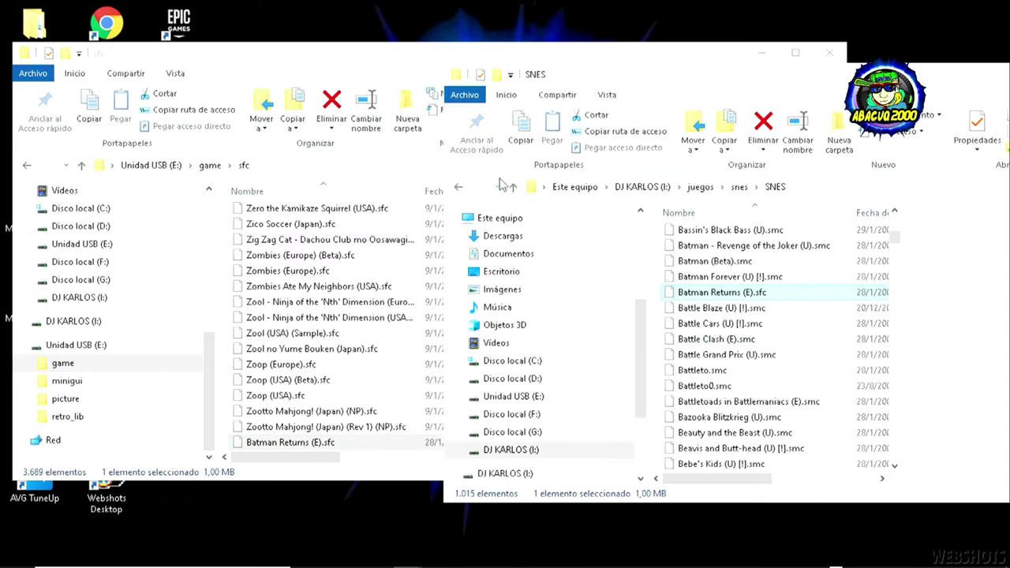
{"action": "left_click", "coordinate": [776, 295]}
{"action": "left_click", "coordinate": [776, 293]}
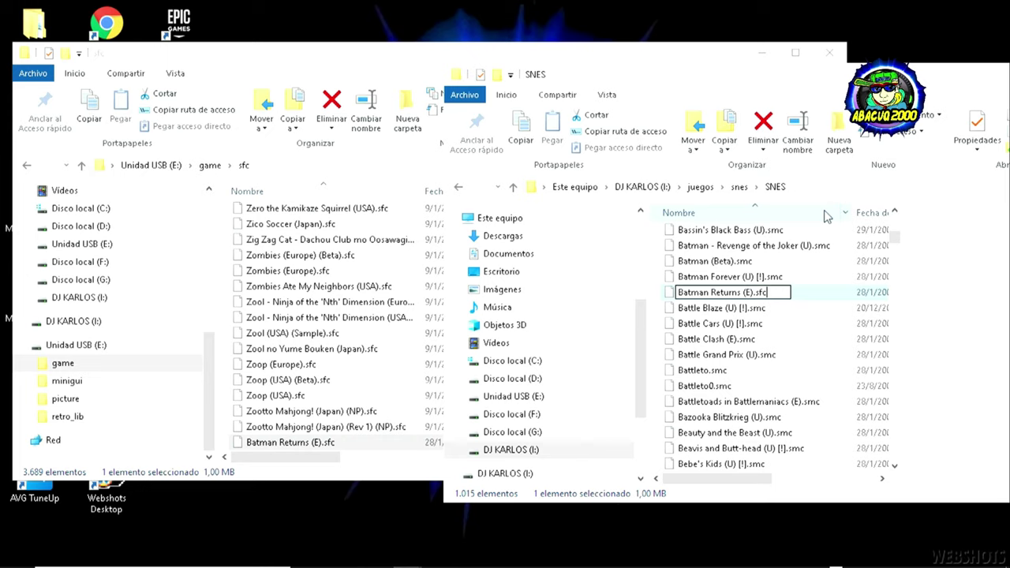
{"action": "left_click", "coordinate": [797, 322]}
Step: Go back up to the juegos/snes folder and reposition its window
{"action": "key", "text": "BackSpace"}
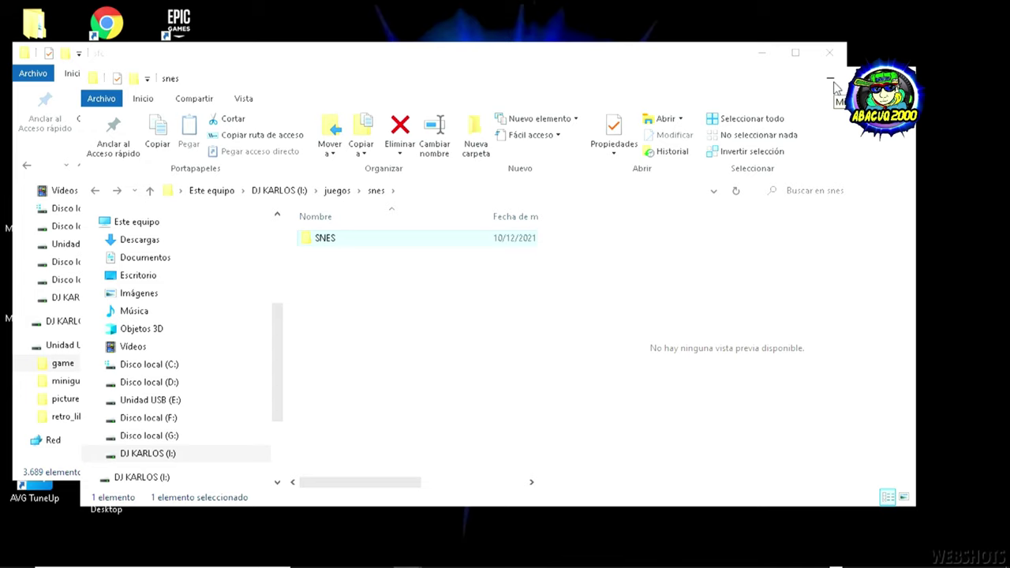
{"action": "left_click_drag", "start_coordinate": [658, 89], "coordinate": [641, 85]}
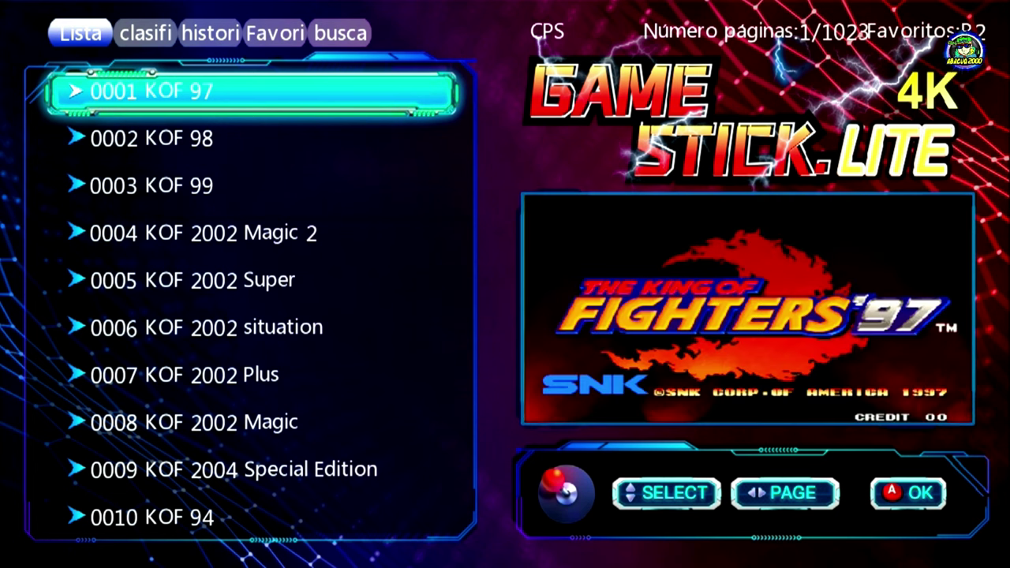
Step: Switch to the Game Stick Lite console menu and open the ps1 category's game list
{"action": "key", "text": "Right"}
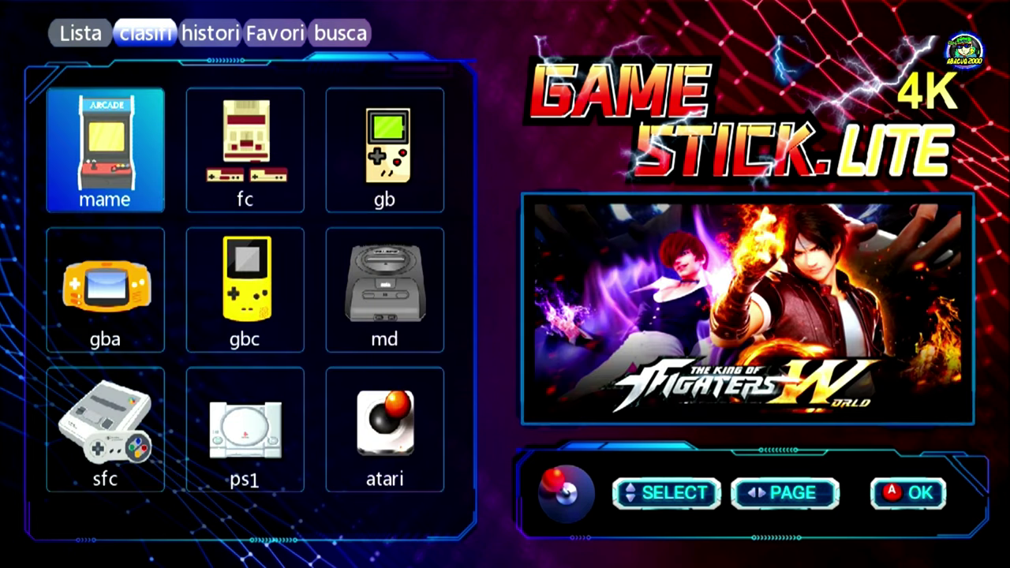
{"action": "key", "text": "Down"}
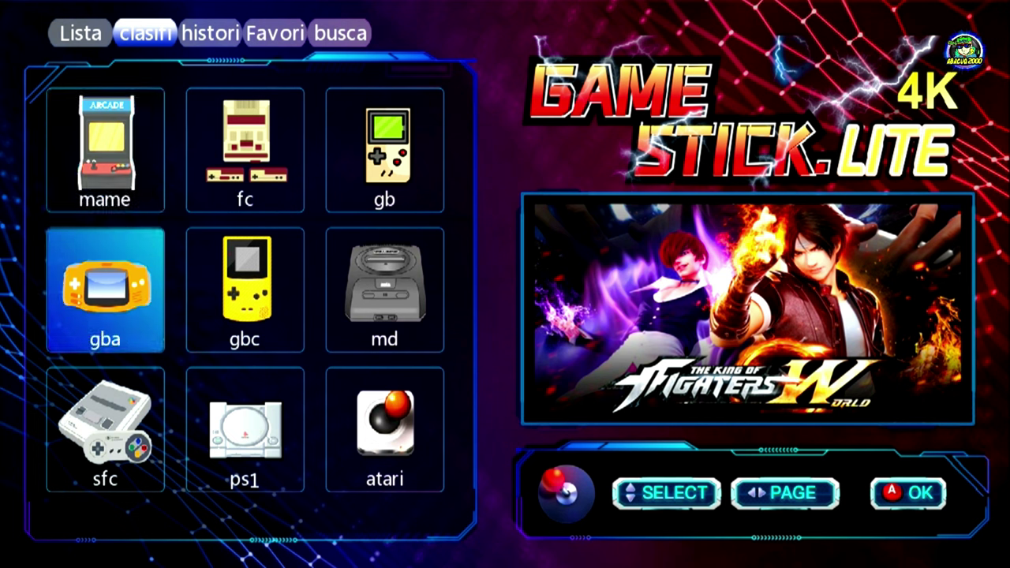
{"action": "key", "text": "Down"}
{"action": "key", "text": "Right"}
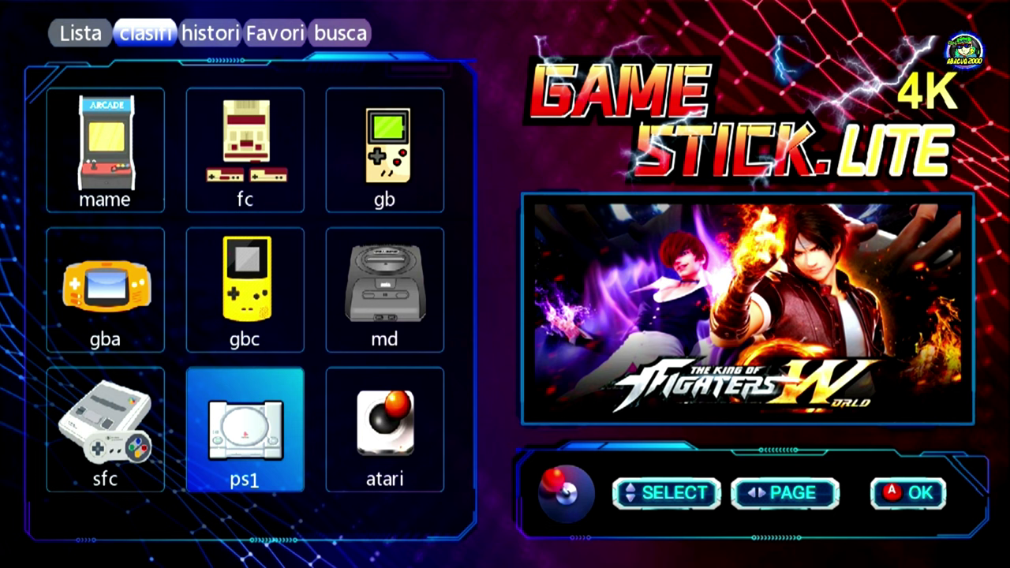
{"action": "key", "text": "Return"}
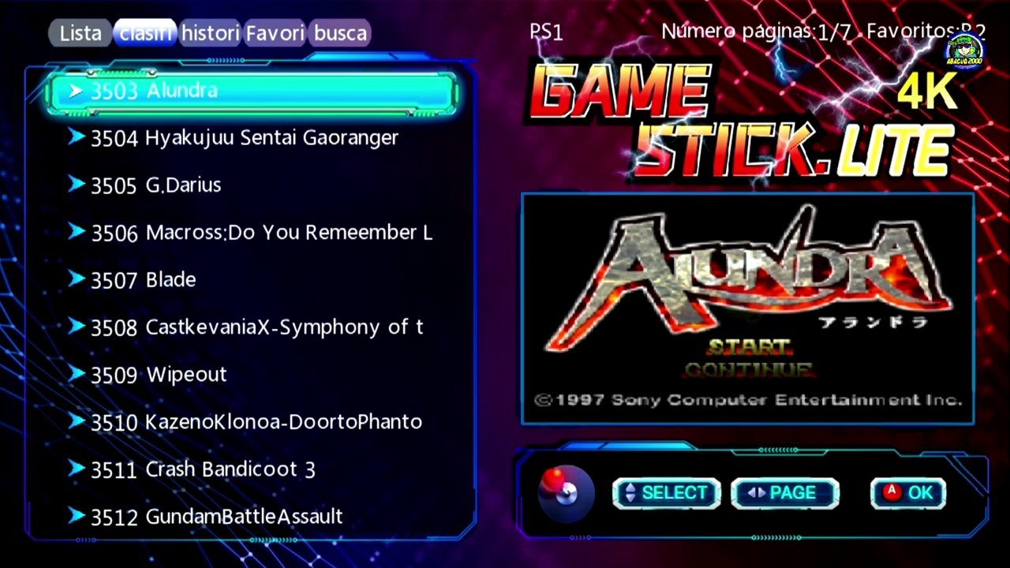
Step: Browse the PS1 game list backwards from the start to examine the Moto Racer (USA) track entries
{"action": "key", "text": "Up"}
{"action": "key", "text": "Up"}
{"action": "key", "text": "Up"}
{"action": "key", "text": "Up"}
{"action": "key", "text": "Up"}
{"action": "key", "text": "Up"}
{"action": "key", "text": "Up"}
{"action": "key", "text": "Up"}
{"action": "key", "text": "Up"}
{"action": "key", "text": "Up"}
{"action": "key", "text": "Up"}
{"action": "key", "text": "Up"}
{"action": "key", "text": "Up"}
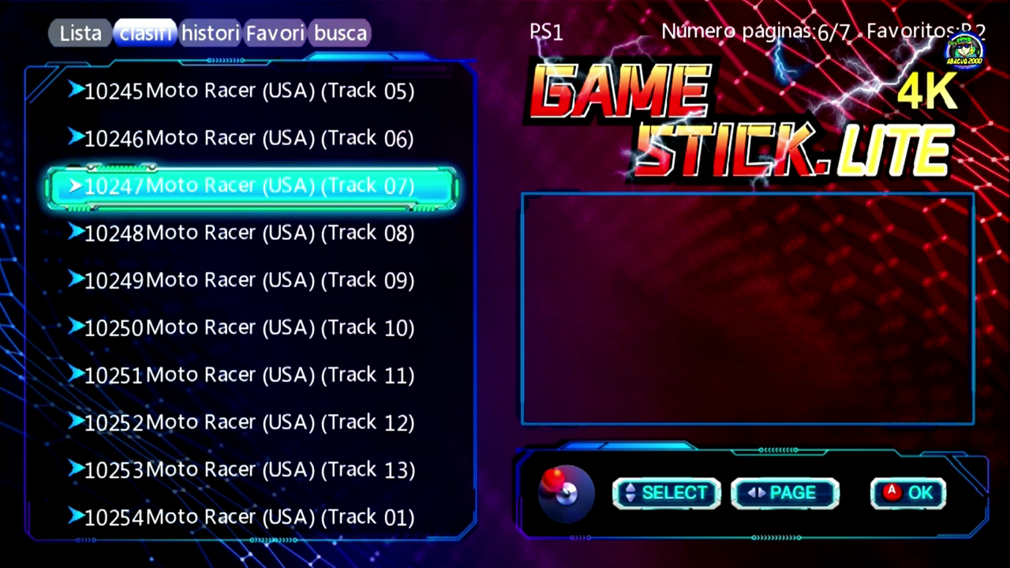
{"action": "key", "text": "Up"}
{"action": "key", "text": "Up"}
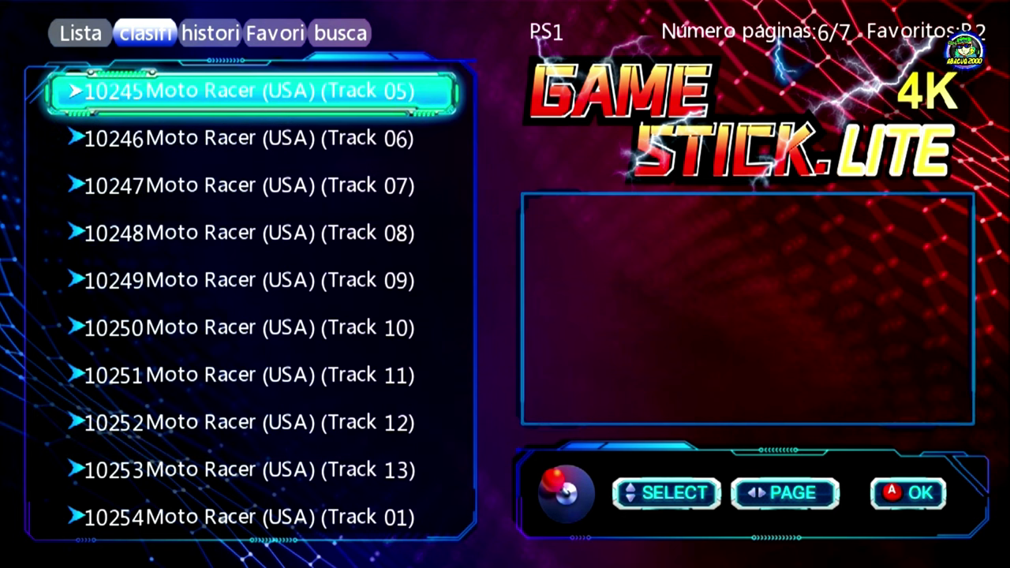
{"action": "key", "text": "Up"}
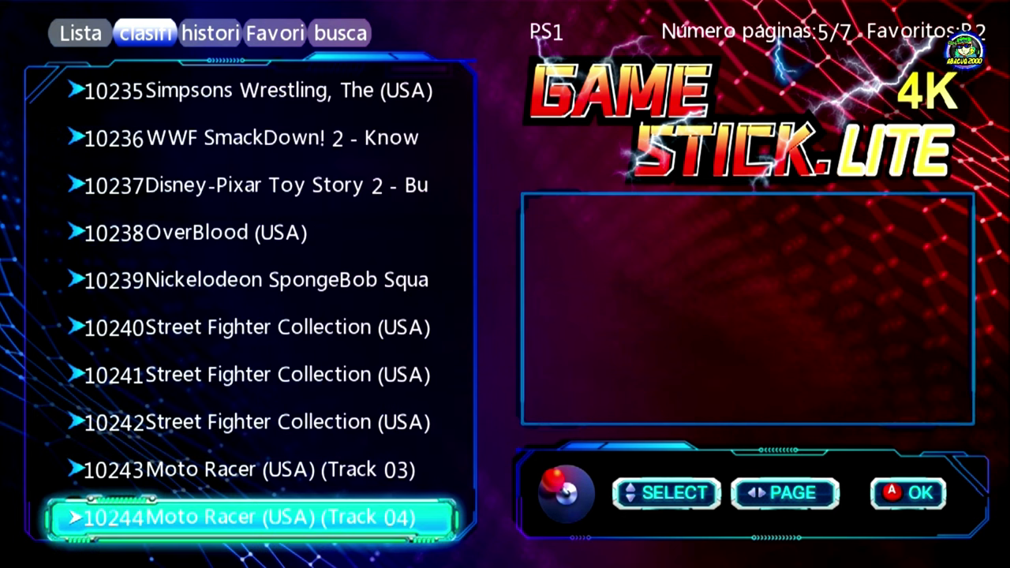
Step: Launch Moto Racer (USA) (Track 01), entry 10254 in the PS1 list
{"action": "key", "text": "Down"}
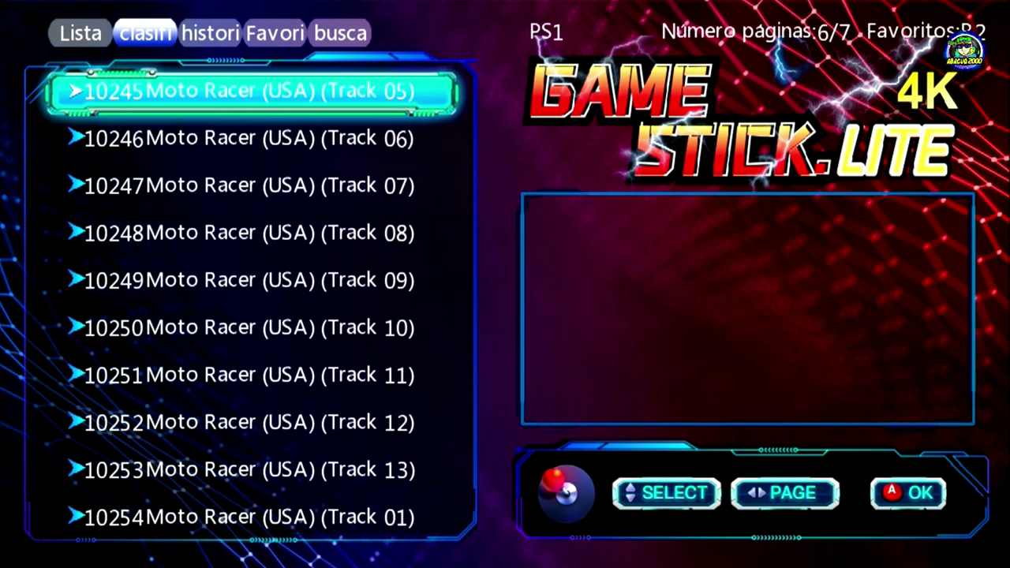
{"action": "key", "text": "Down"}
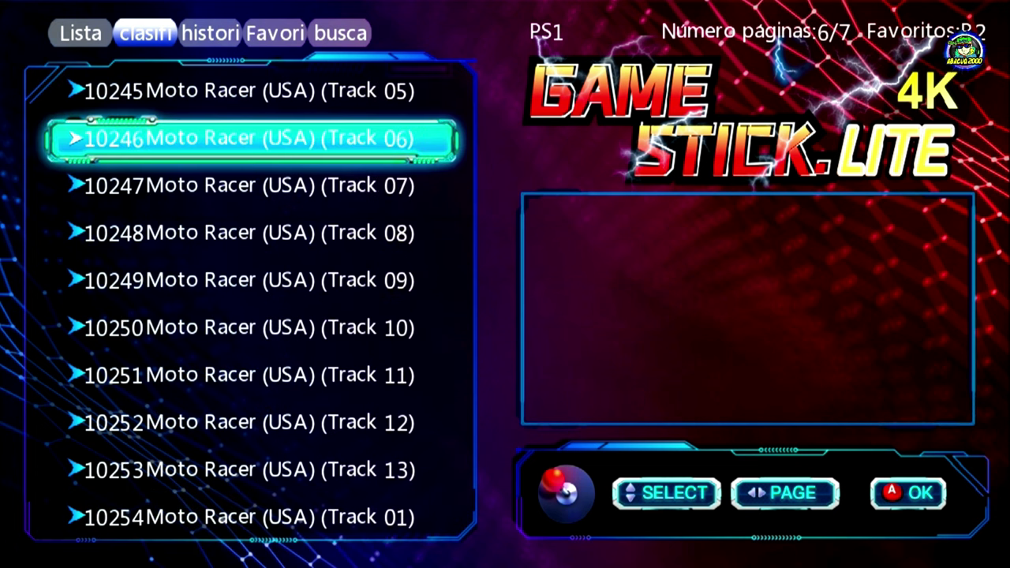
{"action": "key", "text": "Down"}
{"action": "key", "text": "Down"}
{"action": "key", "text": "Down"}
{"action": "key", "text": "Down"}
{"action": "key", "text": "Down"}
{"action": "key", "text": "Down"}
{"action": "key", "text": "Down"}
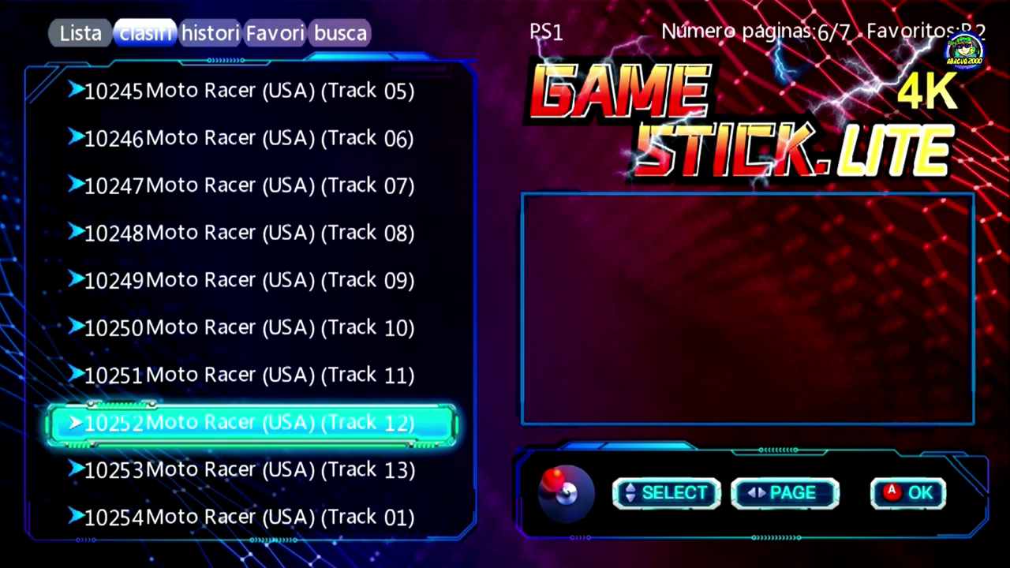
{"action": "key", "text": "Down"}
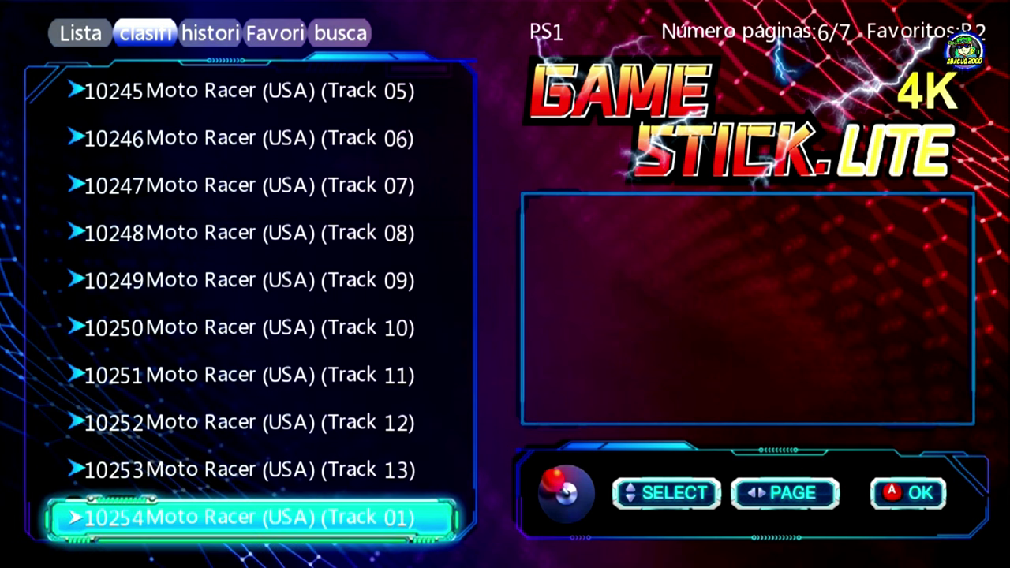
{"action": "key", "text": "Return"}
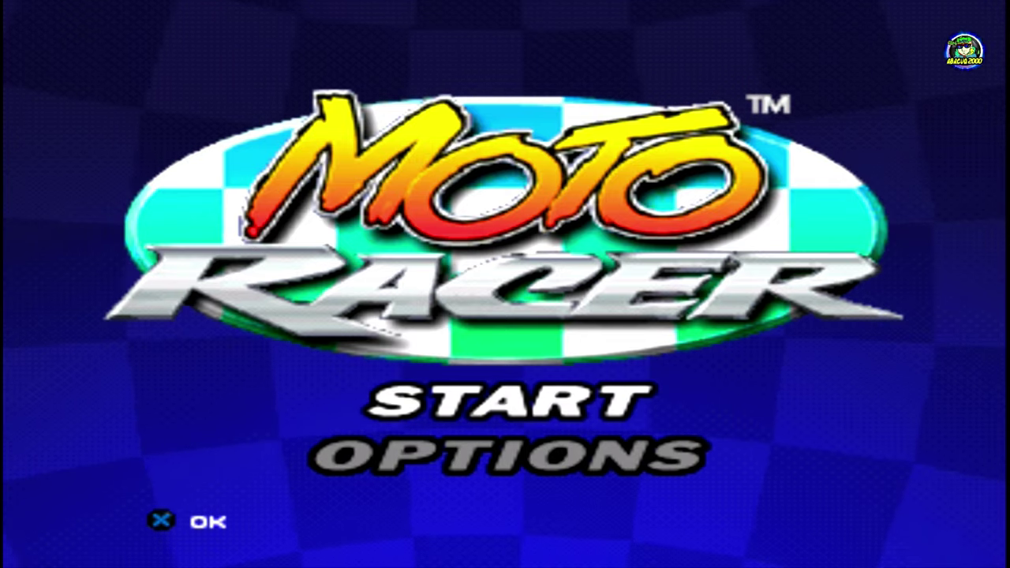
Step: Start Moto Racer and try the one-player and two-player options, ending on 1 Player
{"action": "key", "text": "Return"}
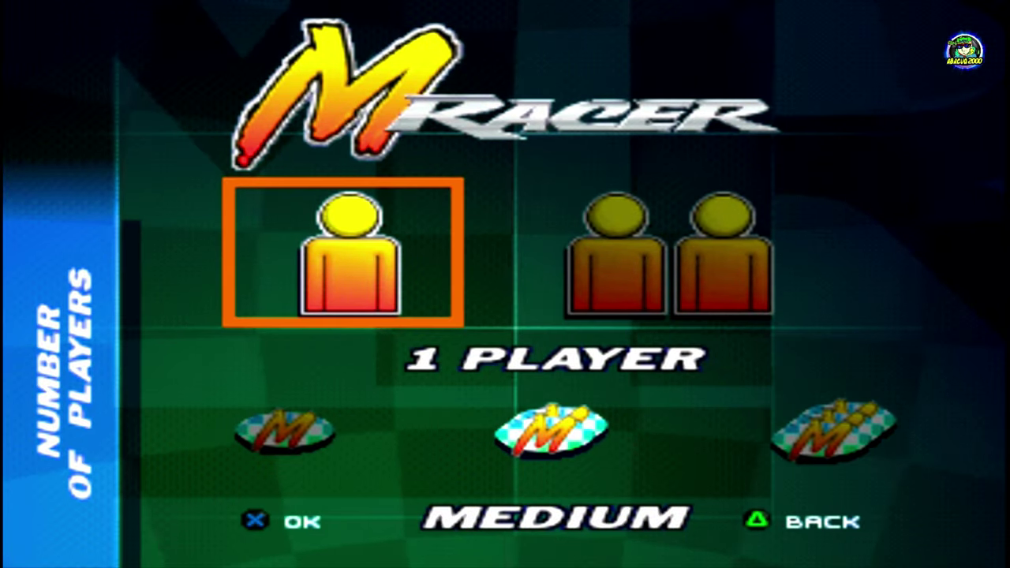
{"action": "key", "text": "Right"}
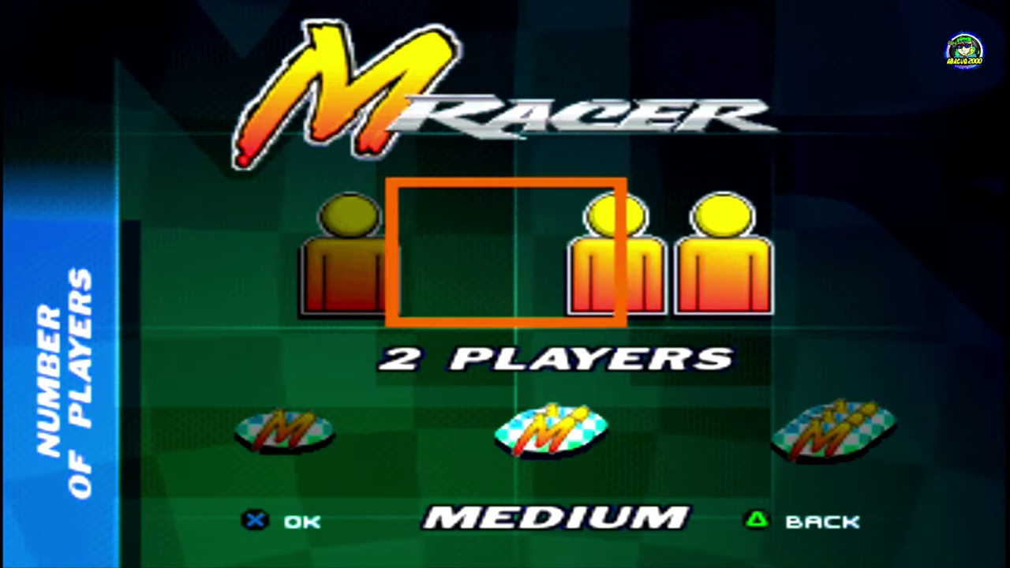
{"action": "key", "text": "Left"}
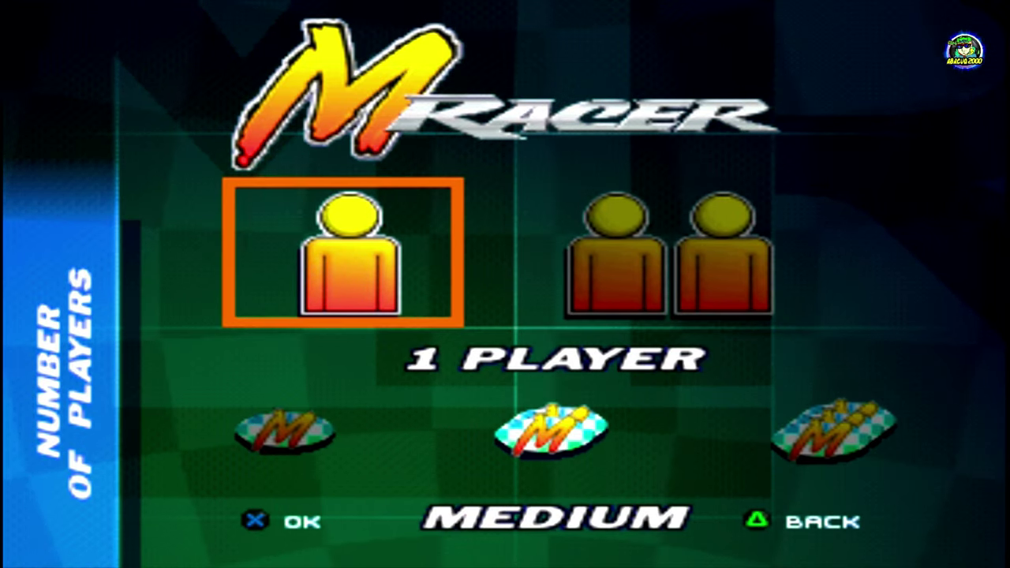
{"action": "key", "text": "Right"}
{"action": "key", "text": "Left"}
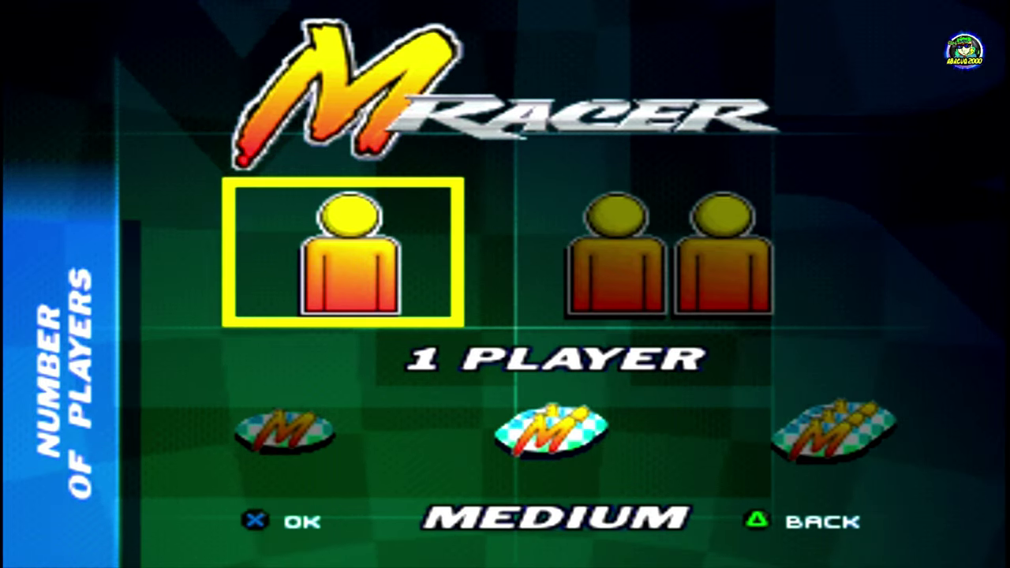
{"action": "key", "text": "Return"}
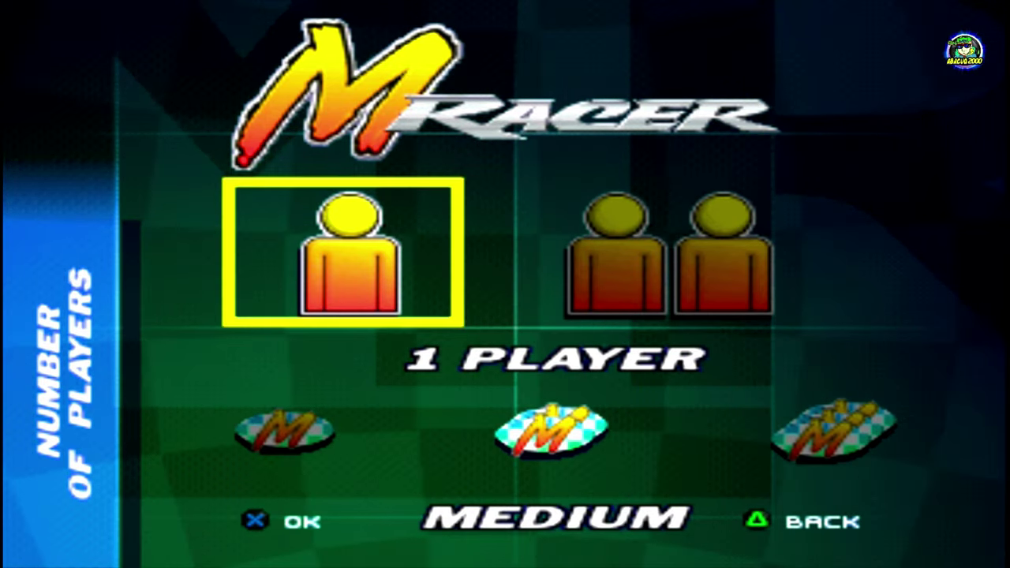
Step: Close Moto Racer with Cerrar RetroArch to return to the PS1 game list
{"action": "key", "text": "F1"}
{"action": "key", "text": "Up"}
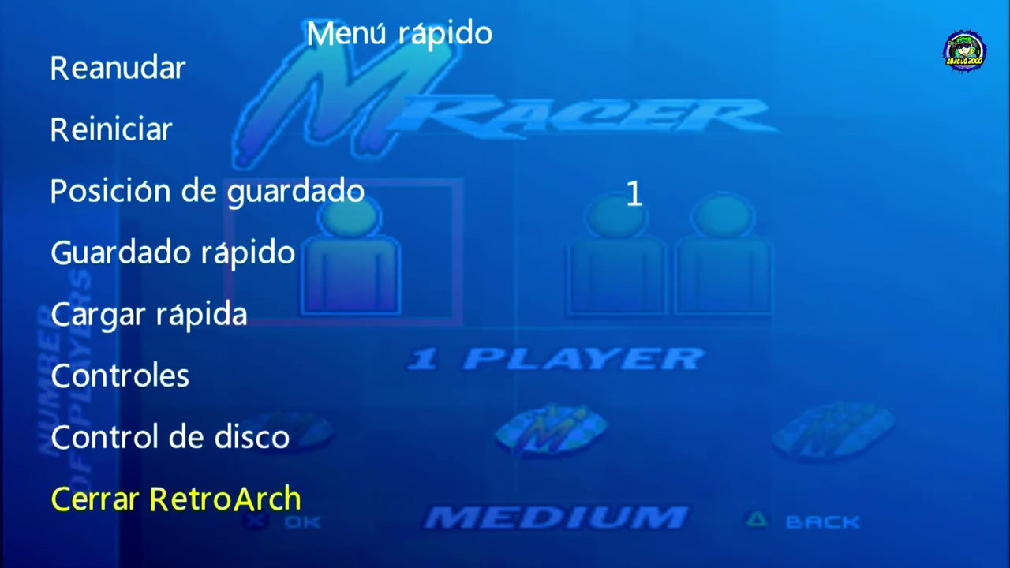
{"action": "key", "text": "Return"}
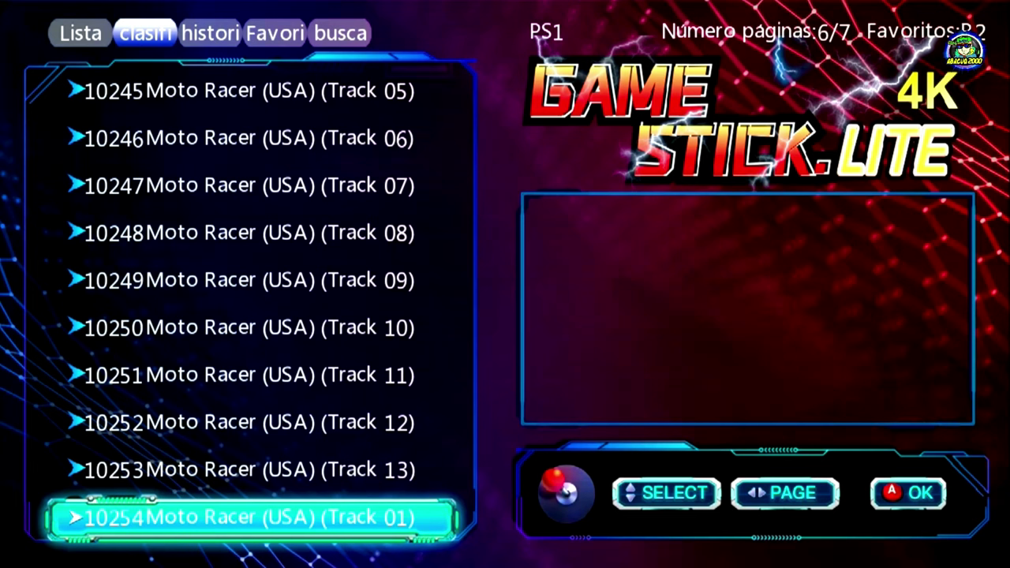
Step: Leave the PS1 list and open the sfc category's game list
{"action": "key", "text": "Up"}
{"action": "key", "text": "Down"}
{"action": "key", "text": "Up"}
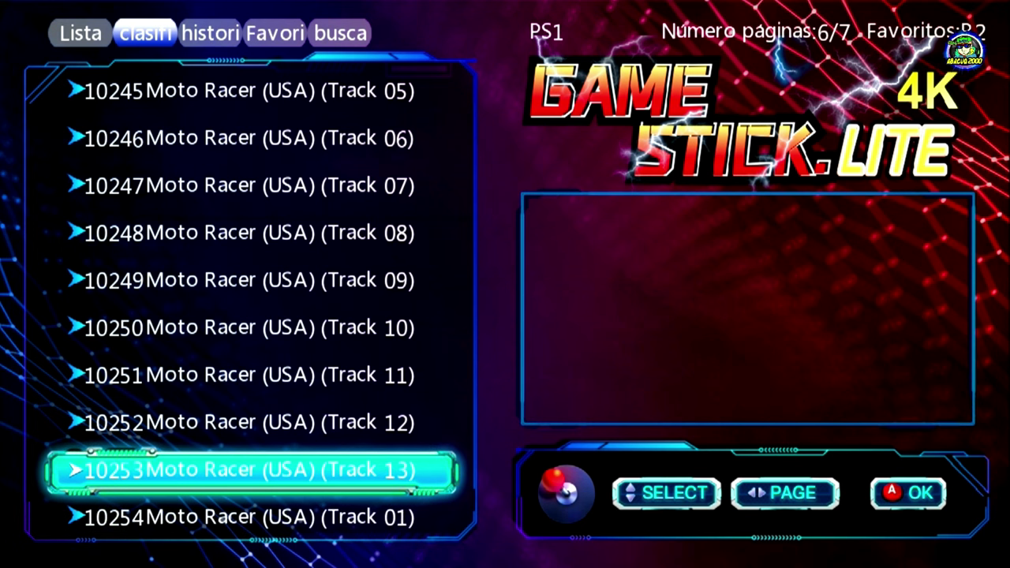
{"action": "key", "text": "Escape"}
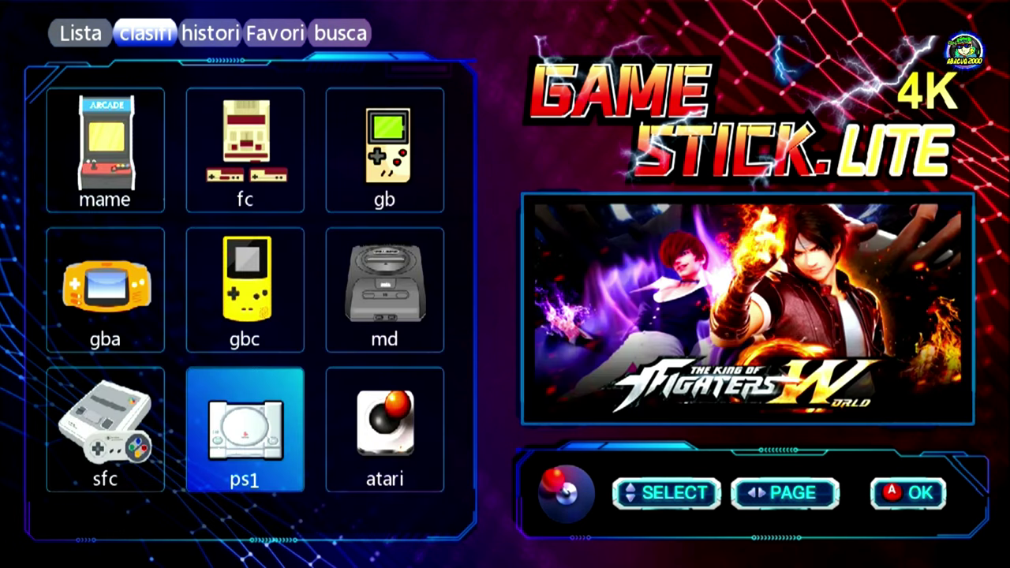
{"action": "key", "text": "Left"}
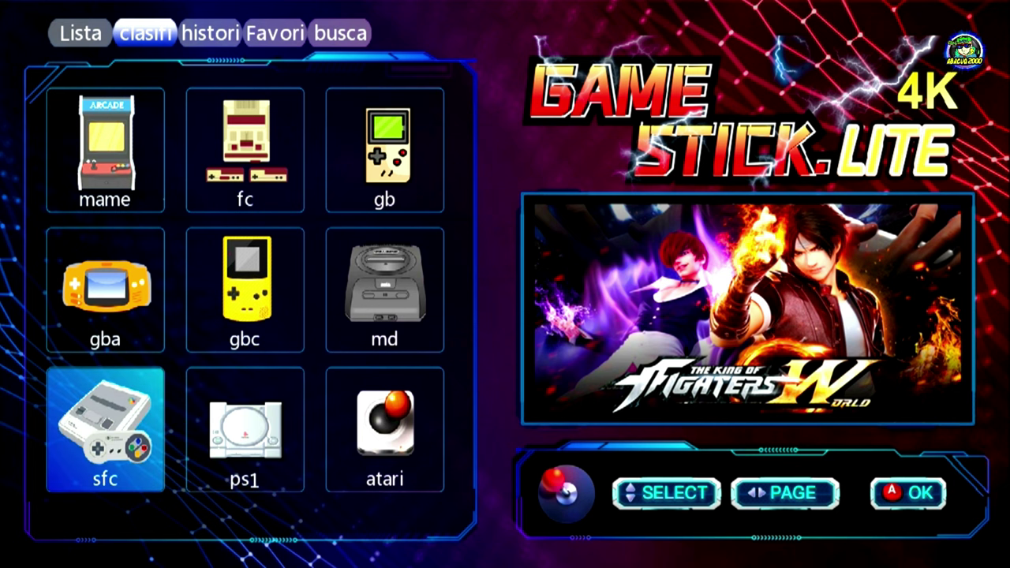
{"action": "key", "text": "Return"}
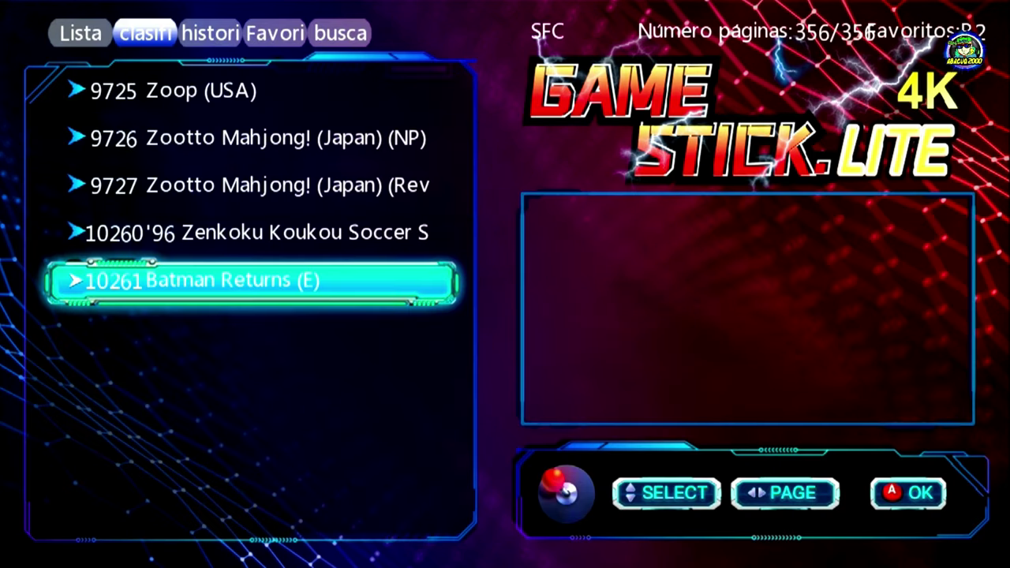
Step: Launch Batman Returns (E), the last entry in the SFC list
{"action": "key", "text": "Up"}
{"action": "key", "text": "Down"}
{"action": "key", "text": "Down"}
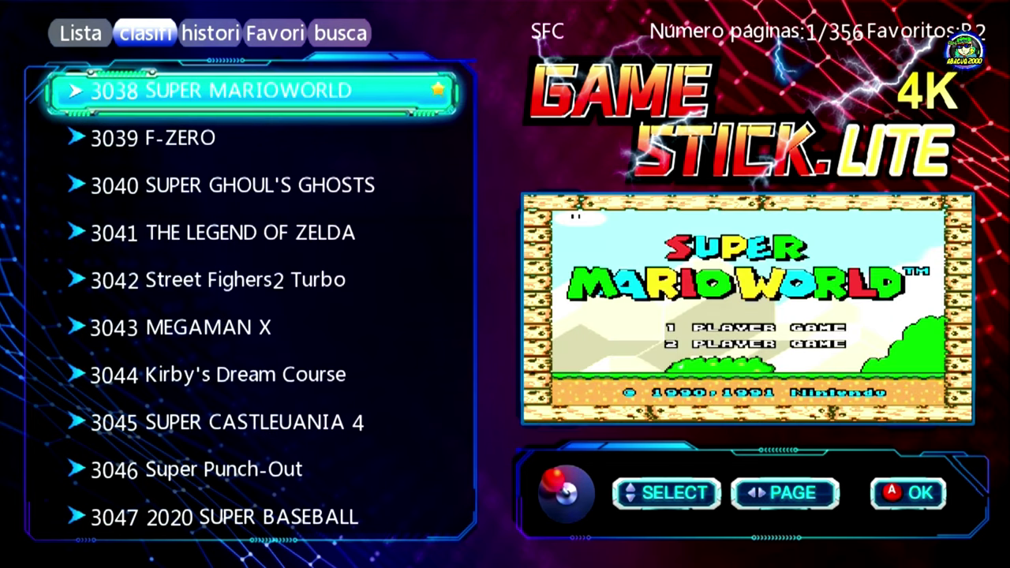
{"action": "key", "text": "Up"}
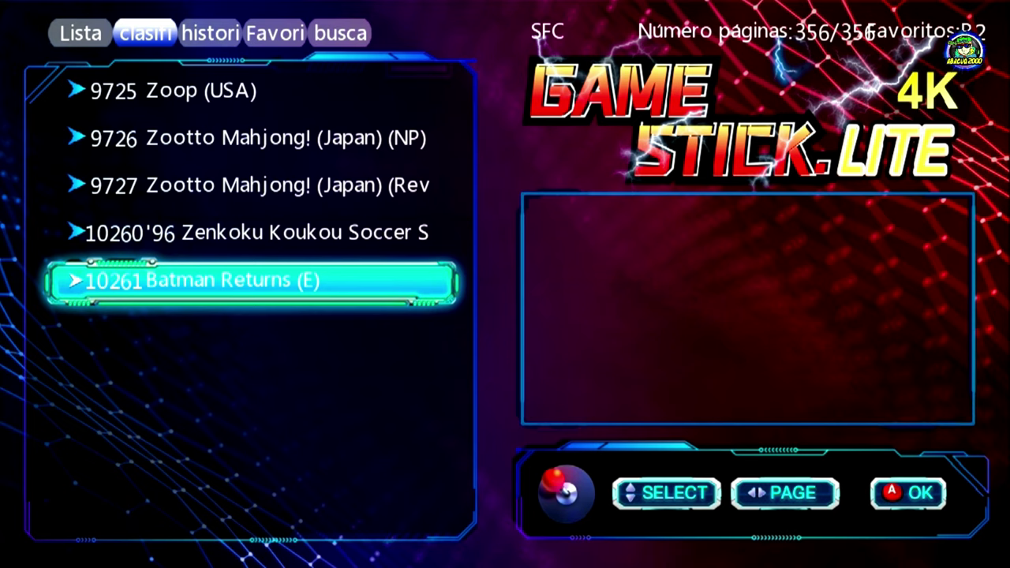
{"action": "key", "text": "Return"}
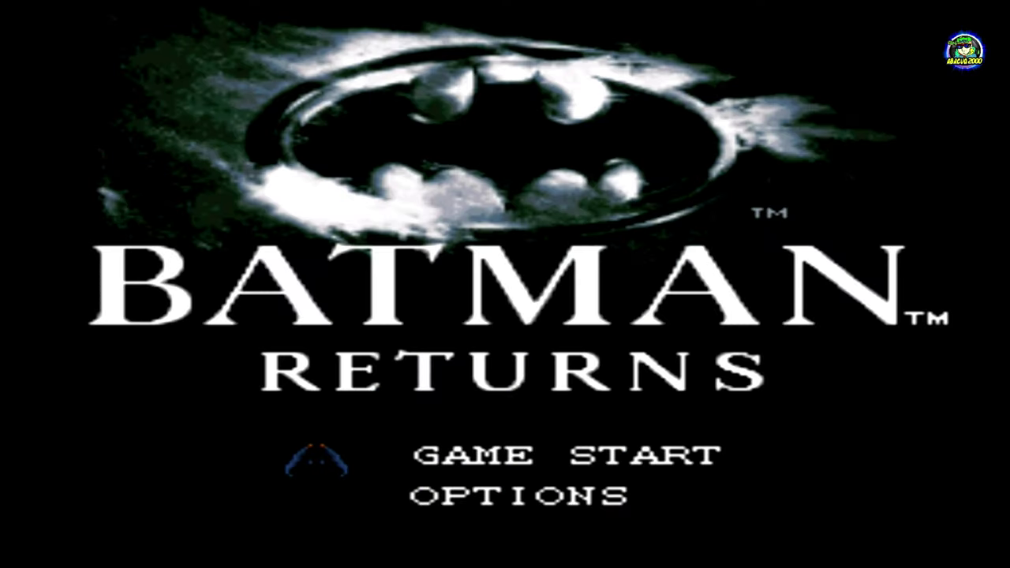
Step: Start a Batman Returns game and test moving the character in both directions
{"action": "key", "text": "Down"}
{"action": "key", "text": "Up"}
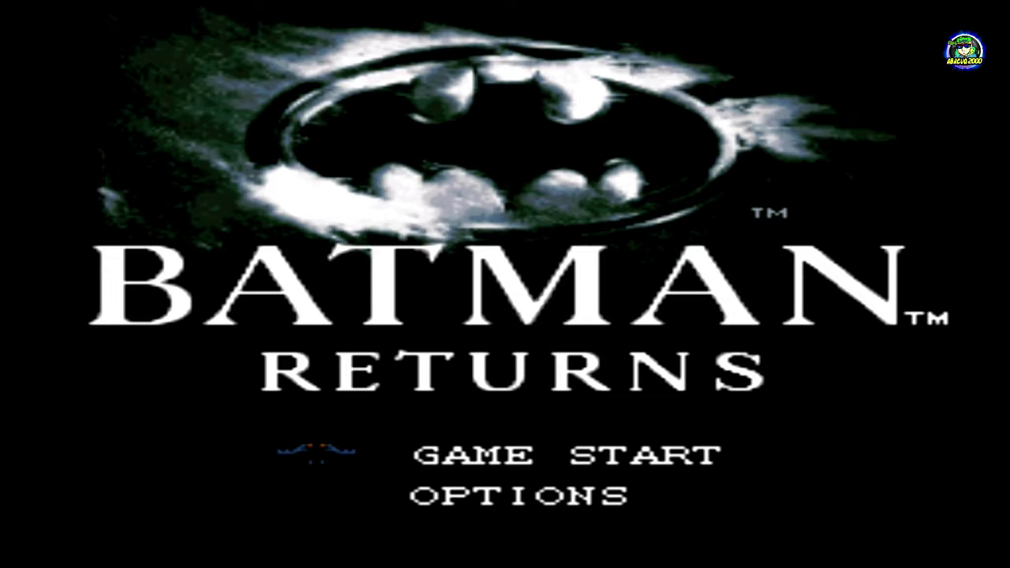
{"action": "key", "text": "Return"}
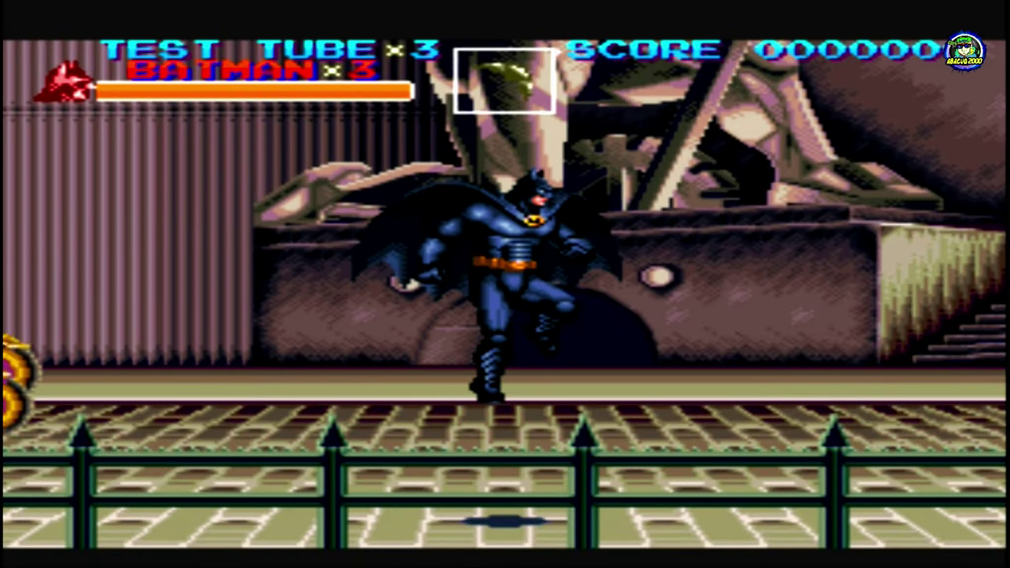
{"action": "key", "text": "Right"}
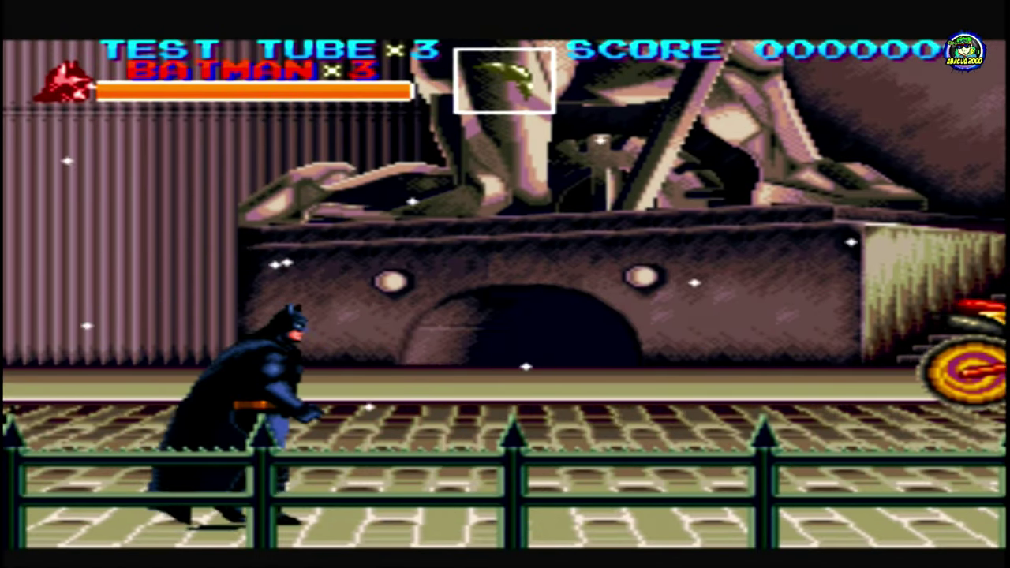
{"action": "key", "text": "Left"}
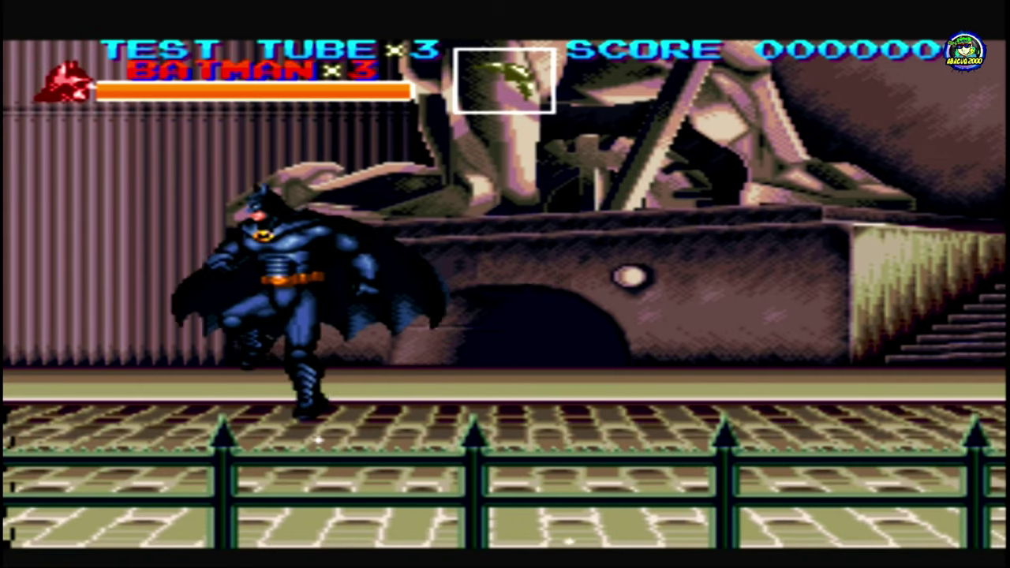
{"action": "key", "text": "Right"}
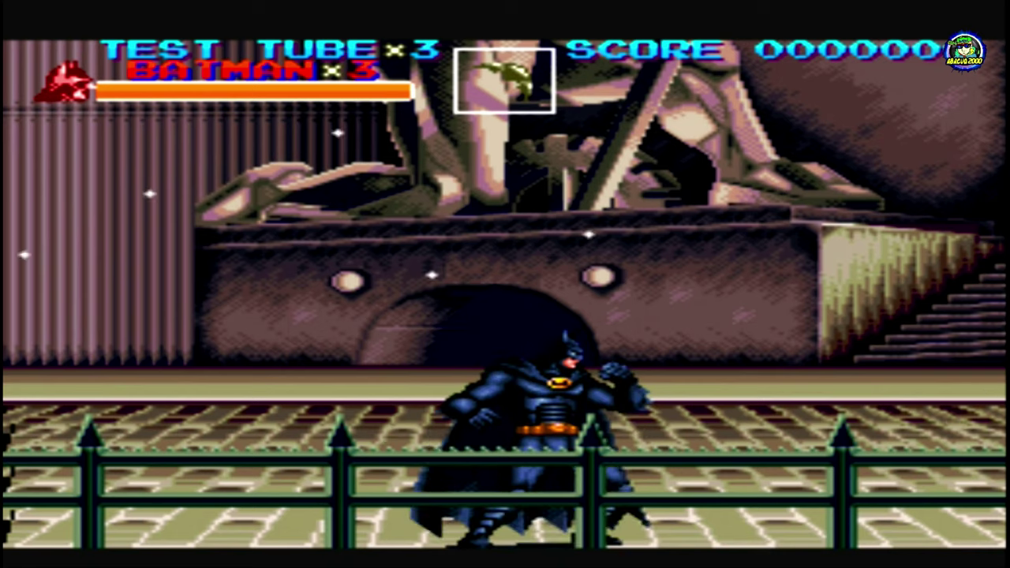
Step: Quit Batman Returns, leave the SFC list and open the fc category's game list
{"action": "key", "text": "F1"}
{"action": "key", "text": "Escape"}
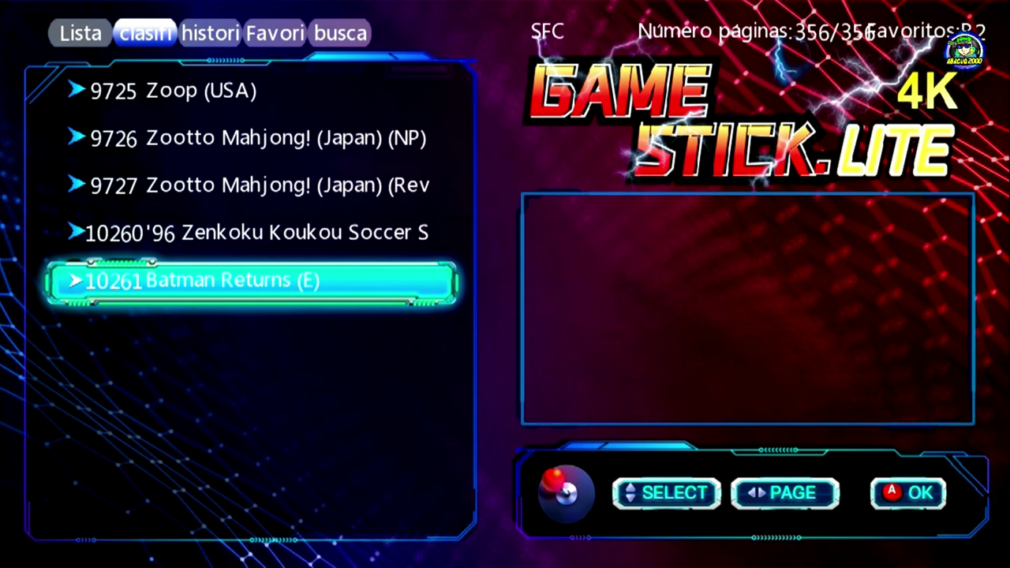
{"action": "key", "text": "Escape"}
{"action": "key", "text": "Up"}
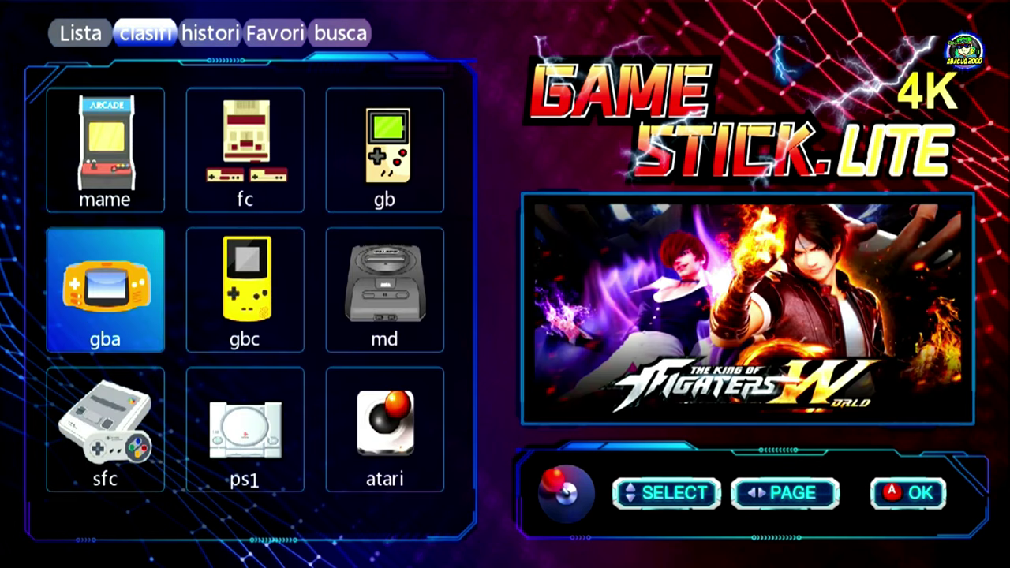
{"action": "key", "text": "Up"}
{"action": "key", "text": "Right"}
{"action": "key", "text": "Return"}
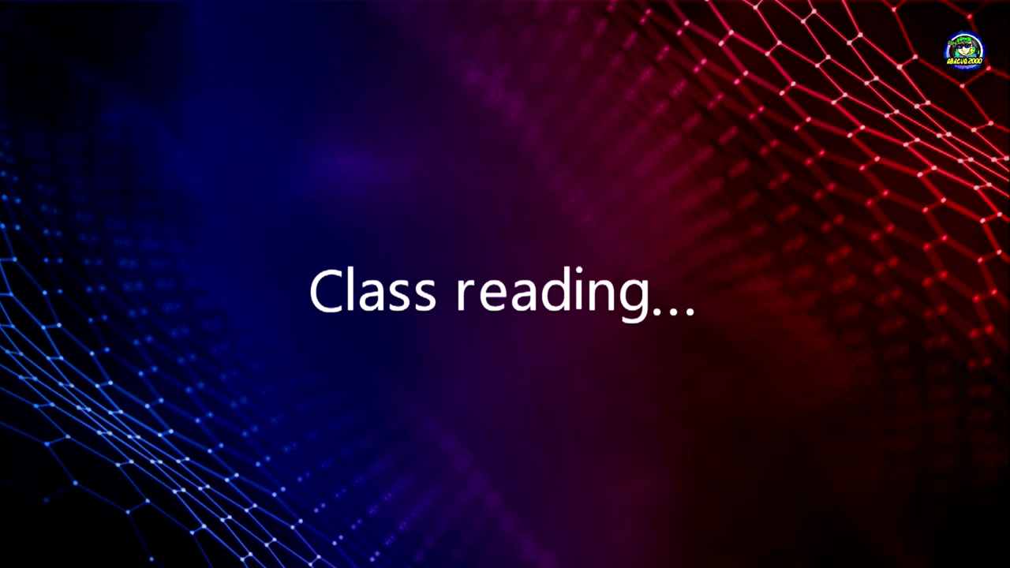
Step: Go to page 2 of the FC list and launch Teenage Mutant Ninja Turtles, entry 1309
{"action": "key", "text": "Down"}
{"action": "key", "text": "Down"}
{"action": "key", "text": "Down"}
{"action": "key", "text": "Right"}
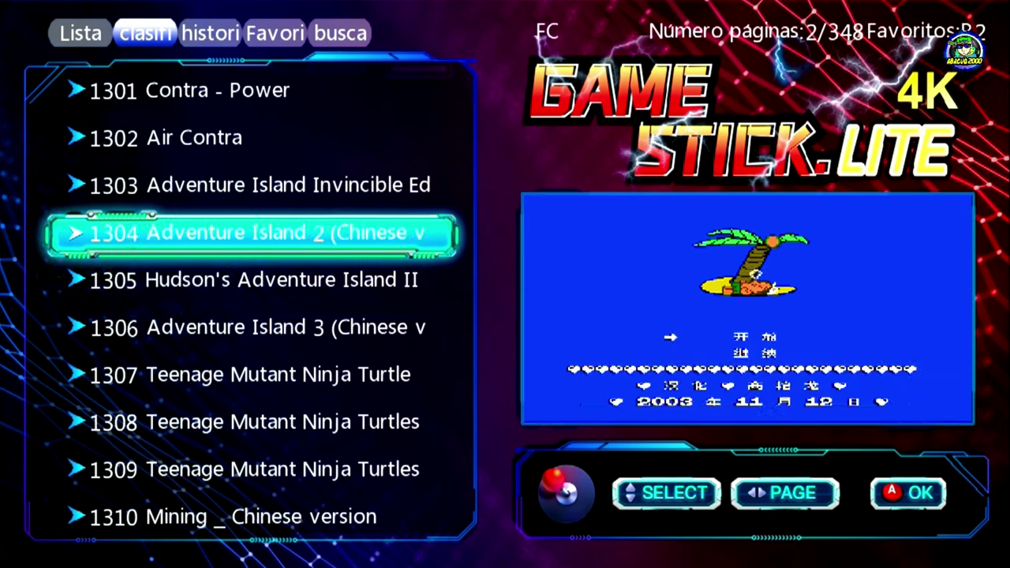
{"action": "key", "text": "Down"}
{"action": "key", "text": "Down"}
{"action": "key", "text": "Down"}
{"action": "key", "text": "Down"}
{"action": "key", "text": "Down"}
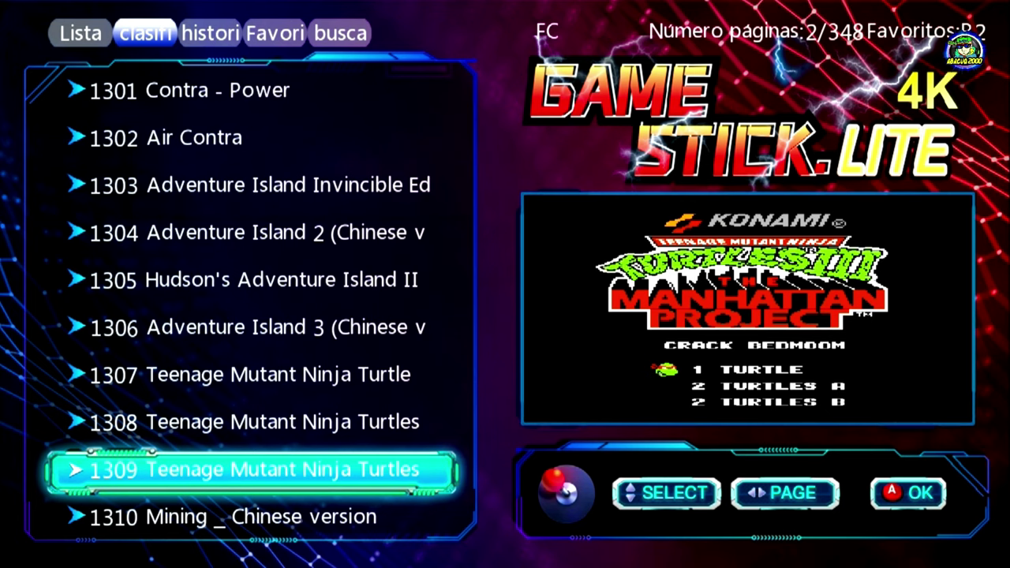
{"action": "key", "text": "Return"}
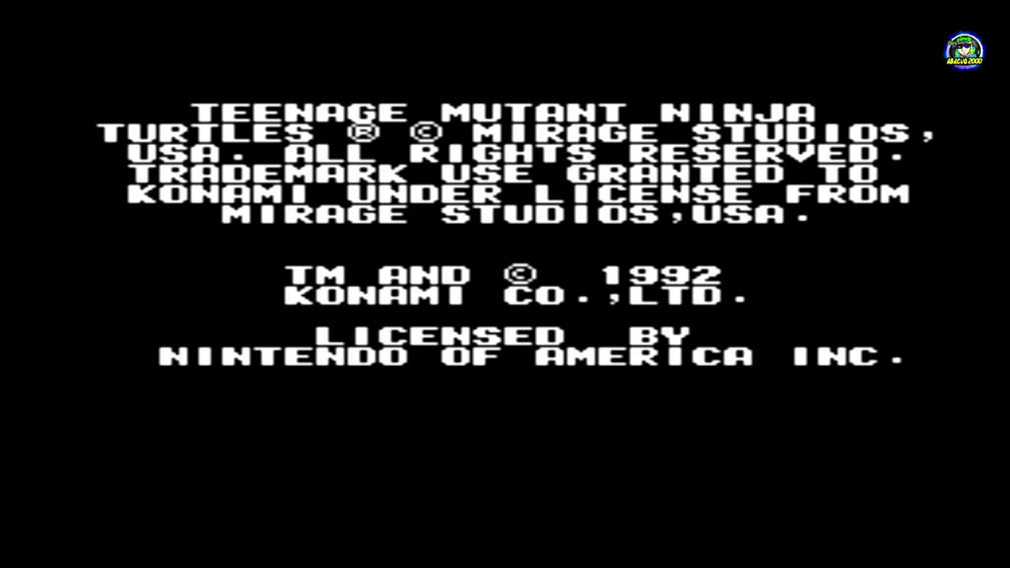
Step: Close the Teenage Mutant Ninja Turtles game with Cerrar RetroArch and highlight entry 1308 on page 2 of the FC list
{"action": "key", "text": "F1"}
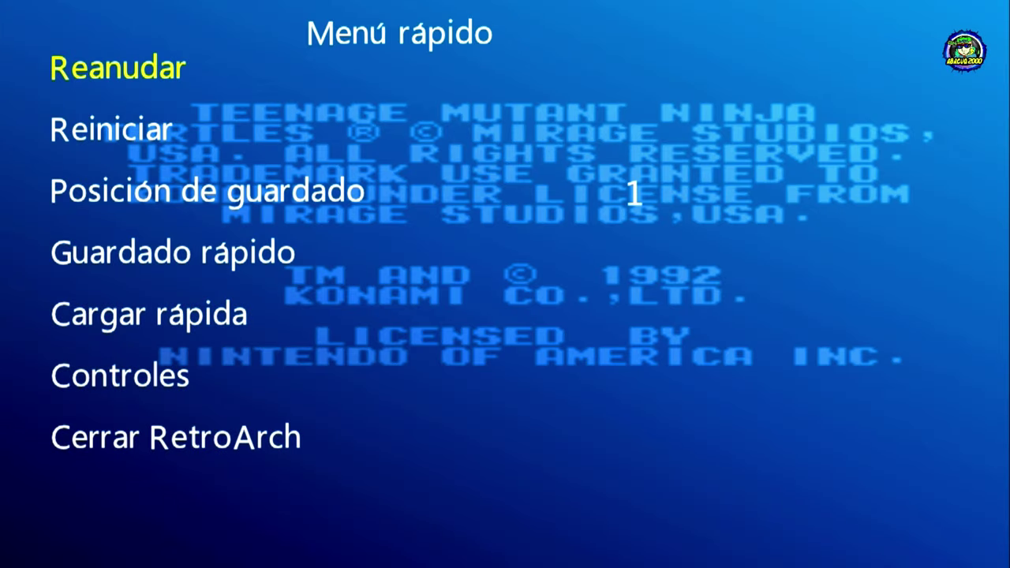
{"action": "key", "text": "Up"}
{"action": "key", "text": "Return"}
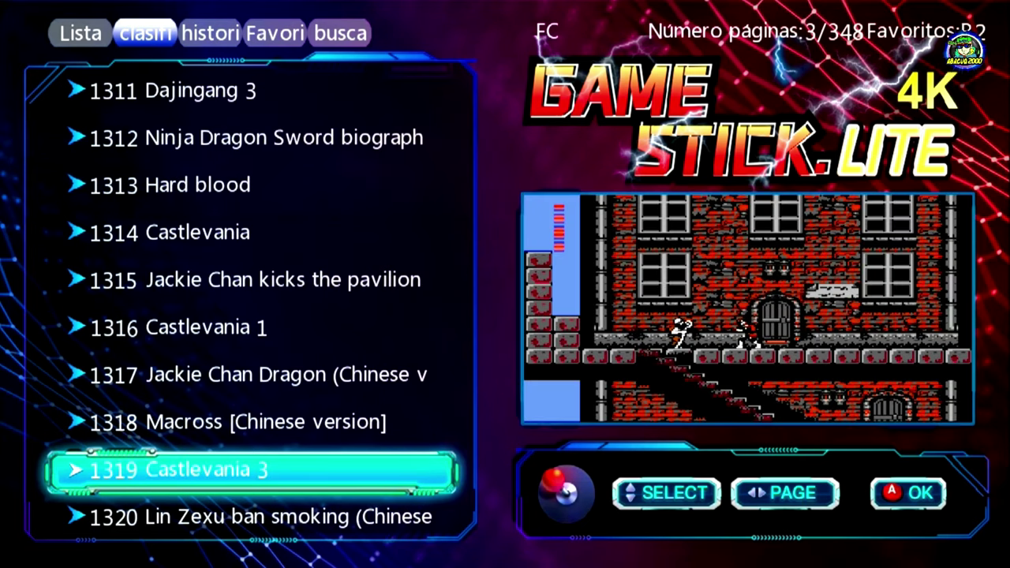
{"action": "key", "text": "Left"}
{"action": "key", "text": "Up"}
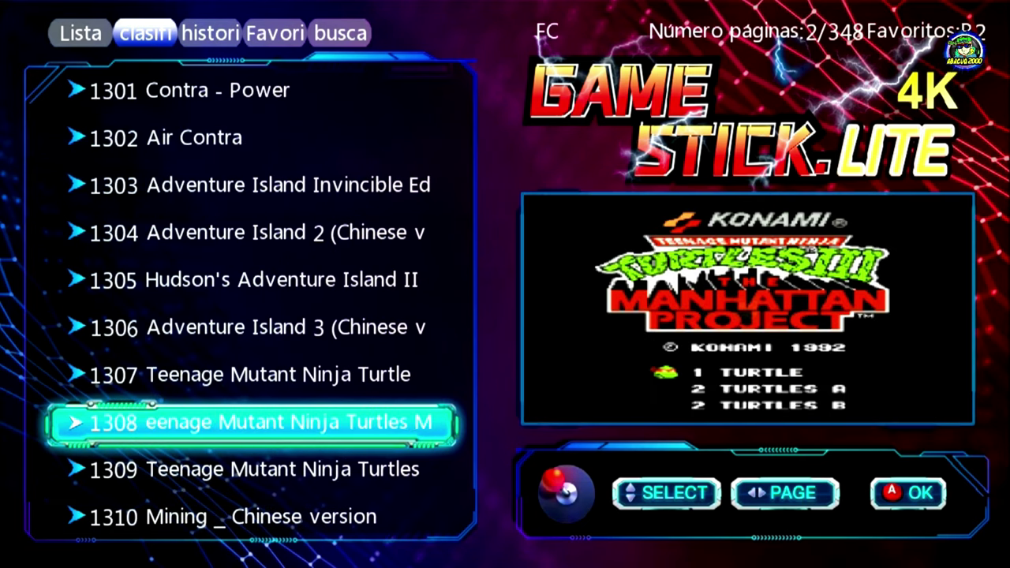